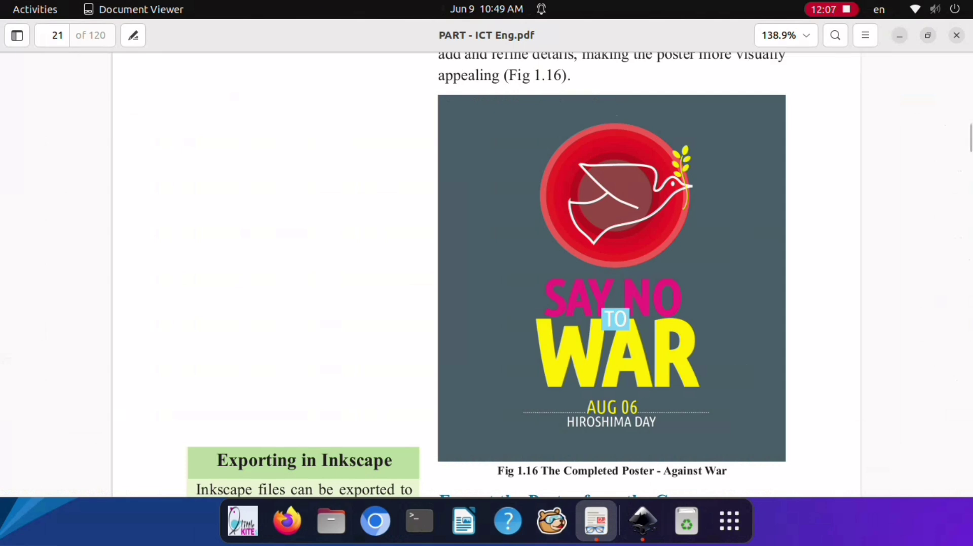
Switch to Inkscape and set the SAY NO text to the Ubuntu font at 20 pt.
left_click(642, 521)
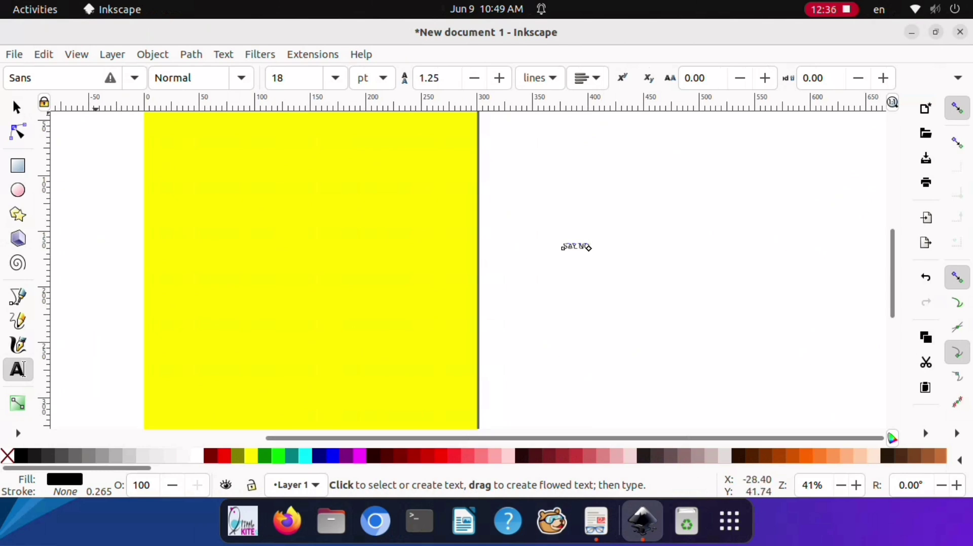
double_click(63, 78)
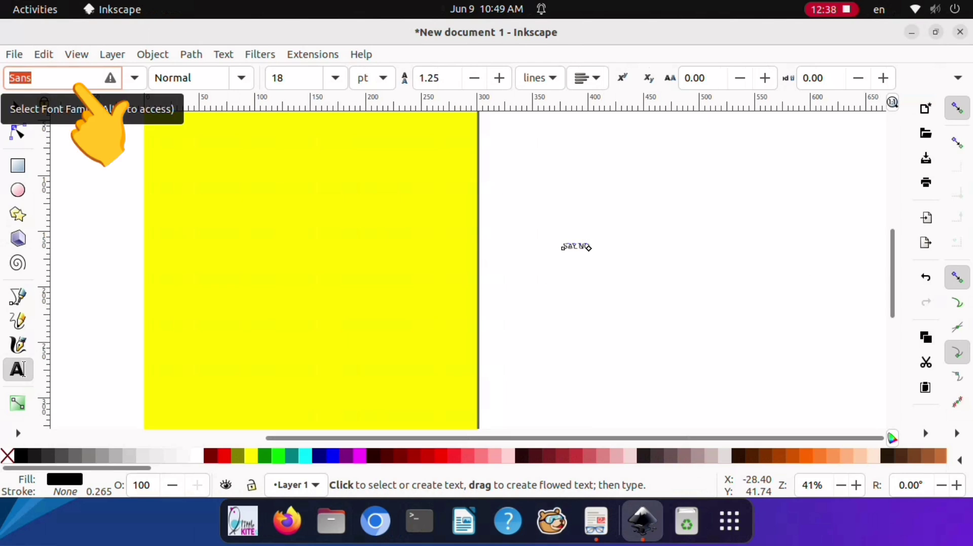
type("UB")
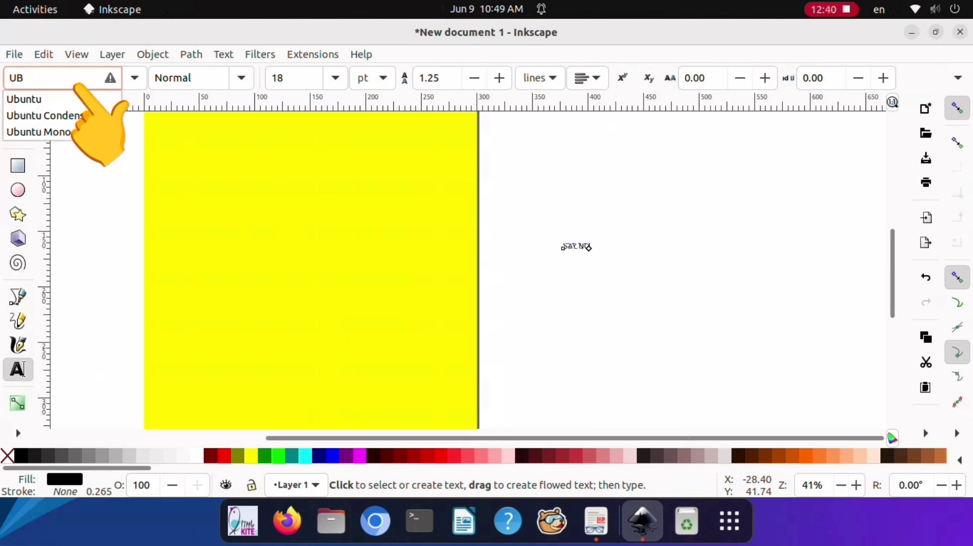
key("Down")
key("Return")
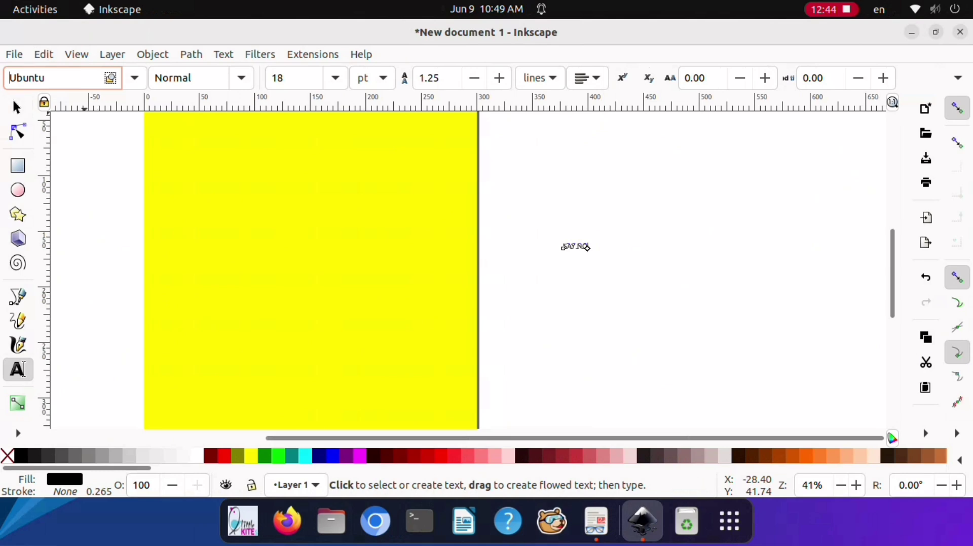
left_click(336, 78)
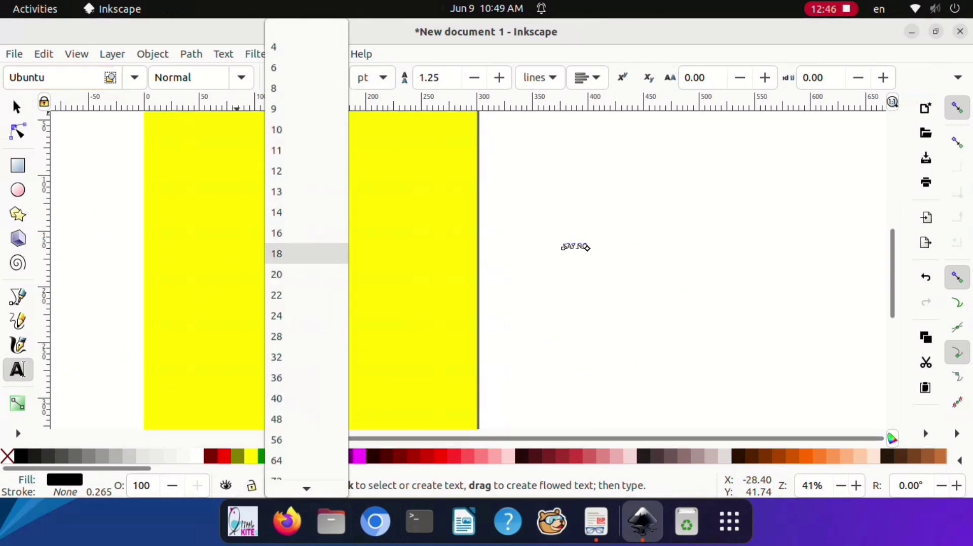
left_click(307, 274)
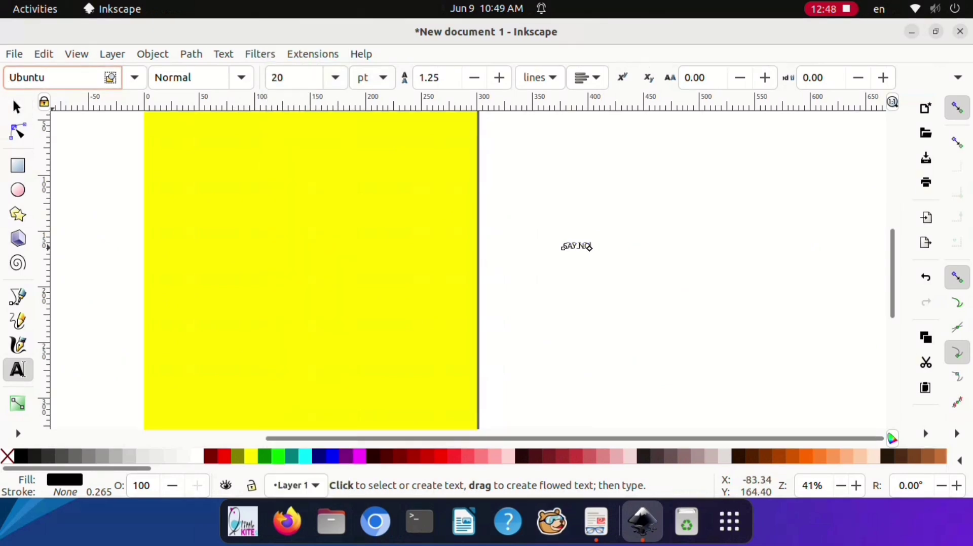
Move the SAY NO text onto the yellow rectangle, enlarge it to about 43 by 11 mm, and check the poster reference in Document Viewer.
left_click(17, 108)
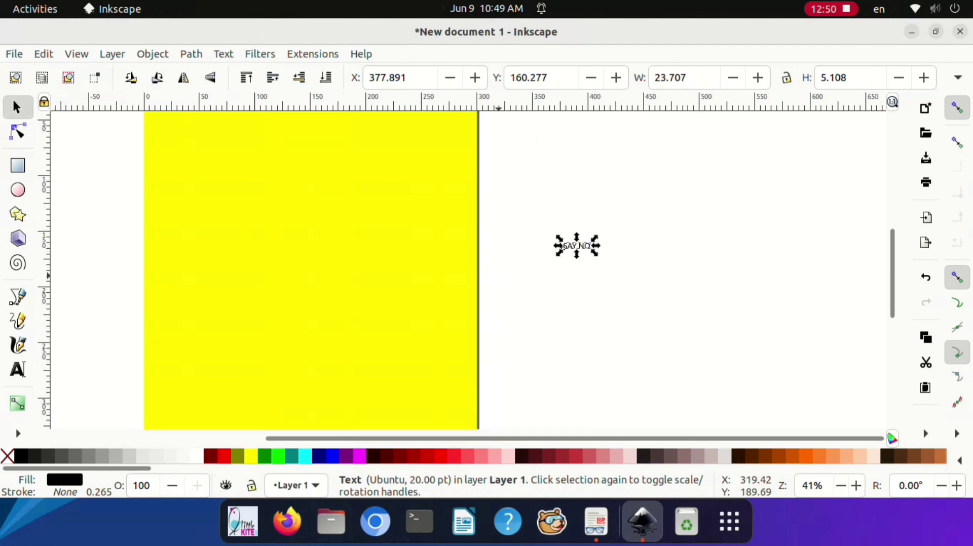
left_click_drag(597, 253, 291, 273)
left_click(596, 522)
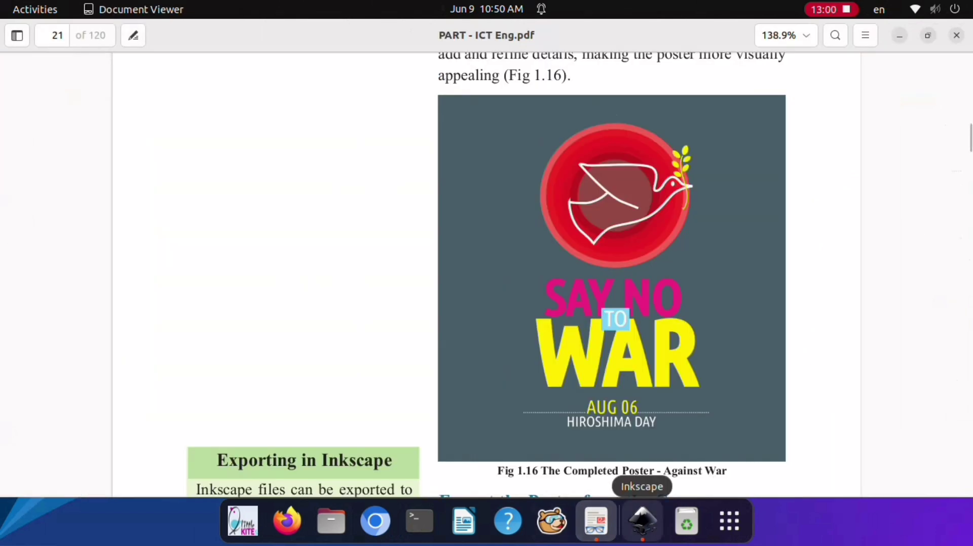
left_click(642, 522)
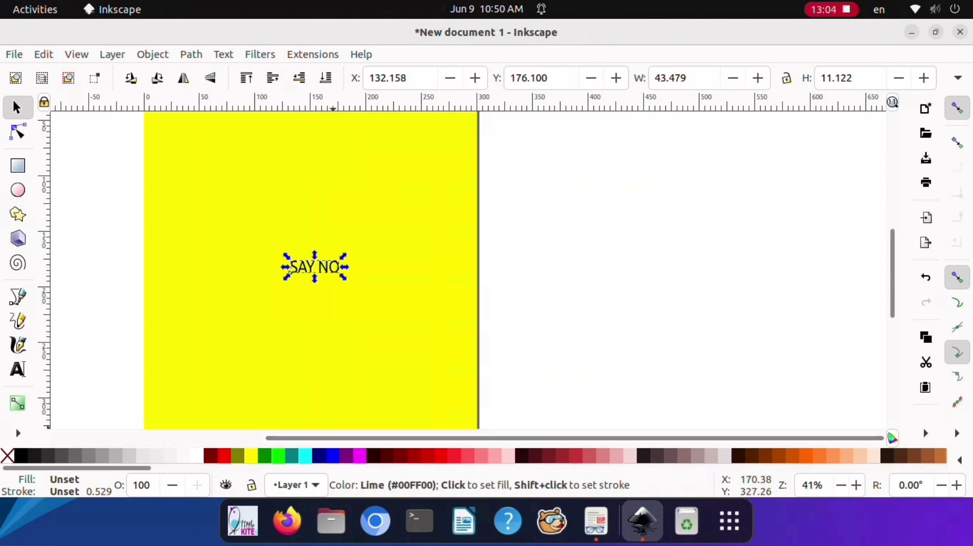
Fill the SAY NO text with magenta and give it a flat, slightly darker magenta stroke.
left_click(359, 456)
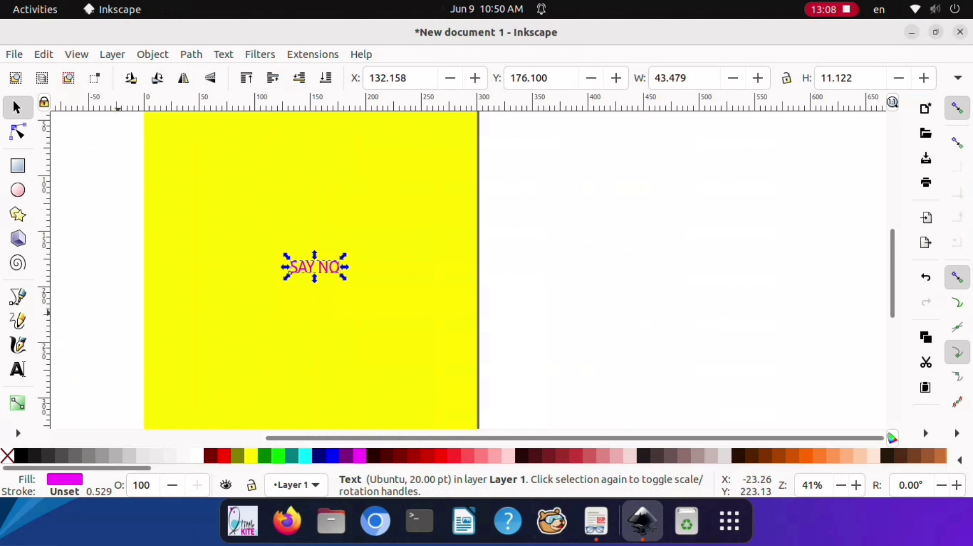
left_click(152, 54)
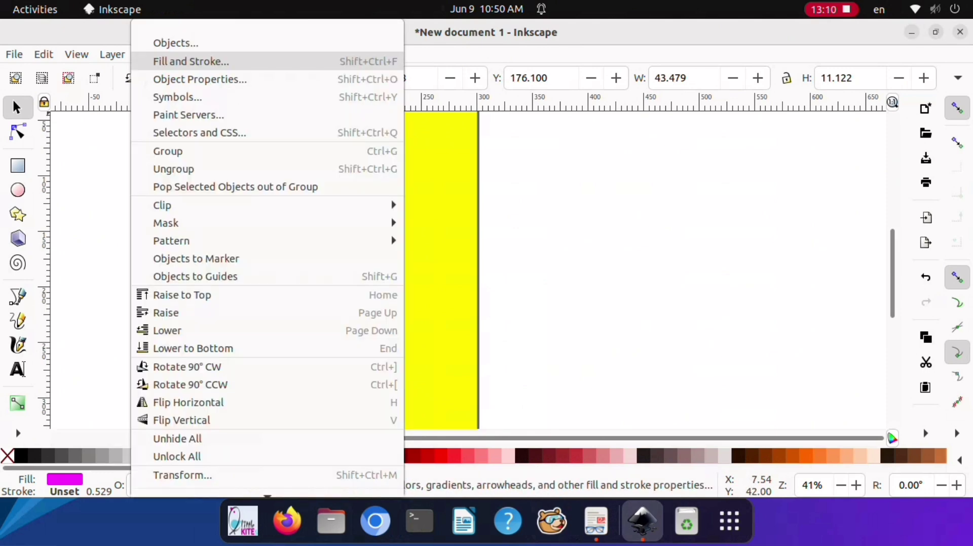
left_click(191, 61)
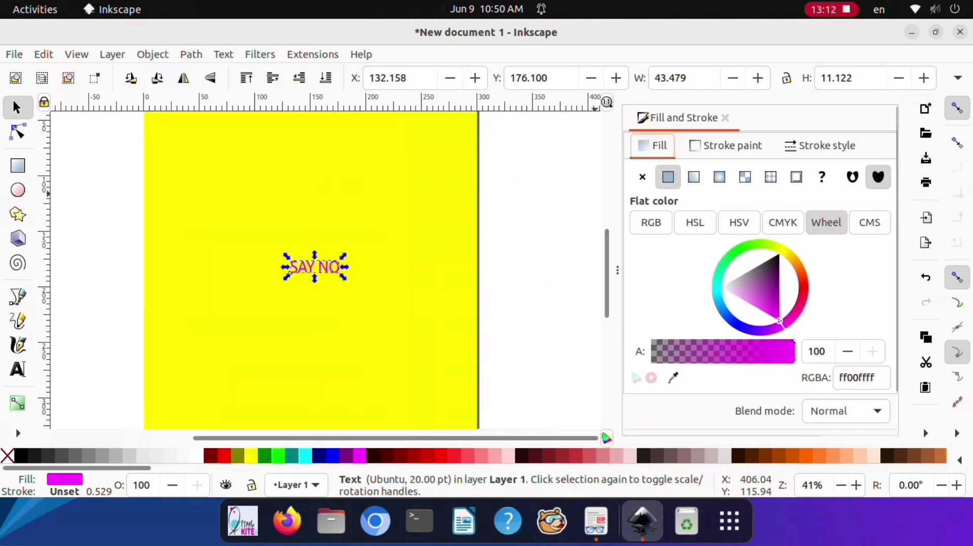
left_click(727, 146)
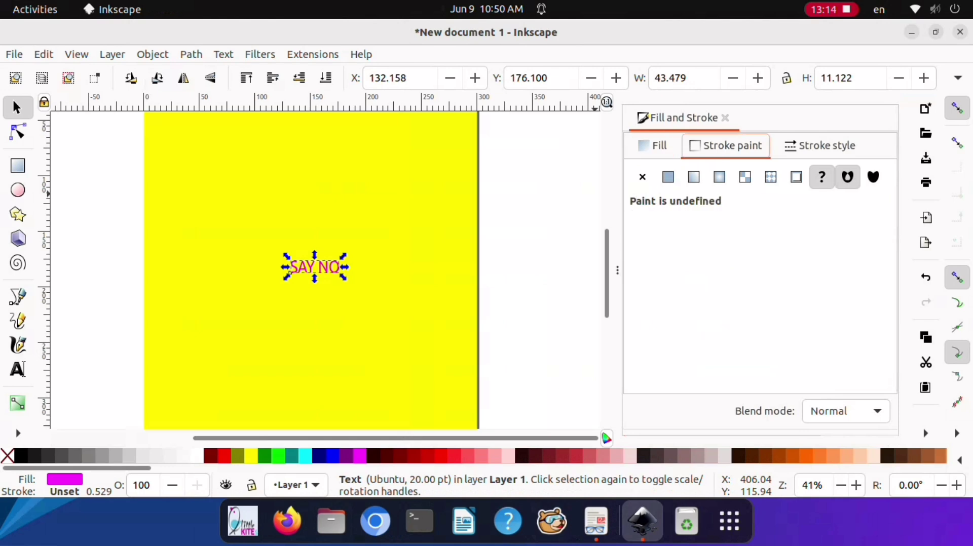
left_click(668, 177)
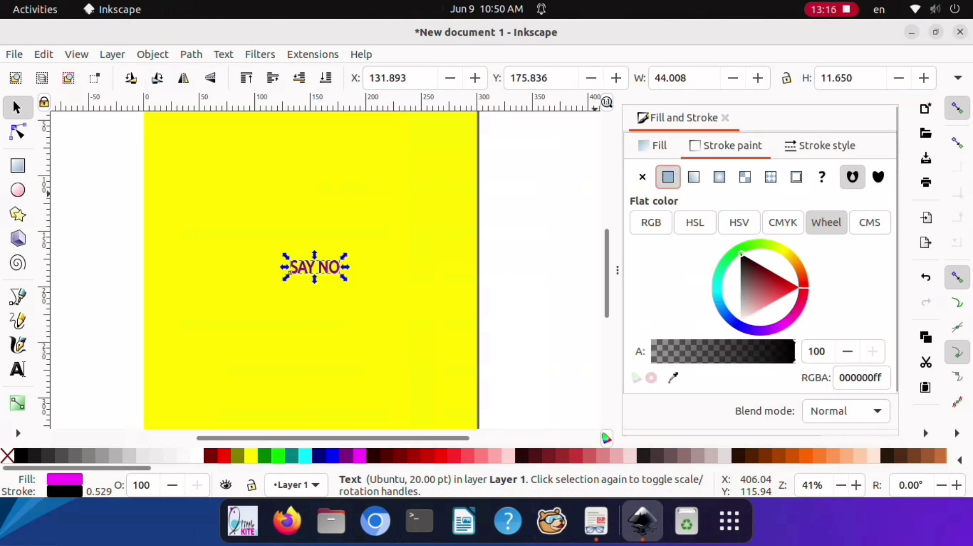
left_click(788, 317)
left_click_drag(787, 315, 783, 309)
Set the stroke width of the SAY NO text to 2.5 mm.
left_click(820, 146)
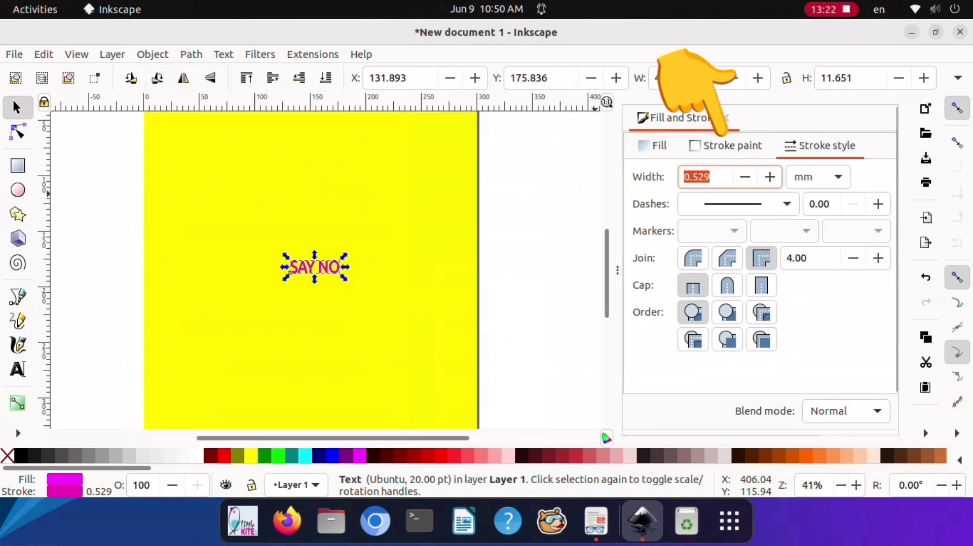
type("2.5")
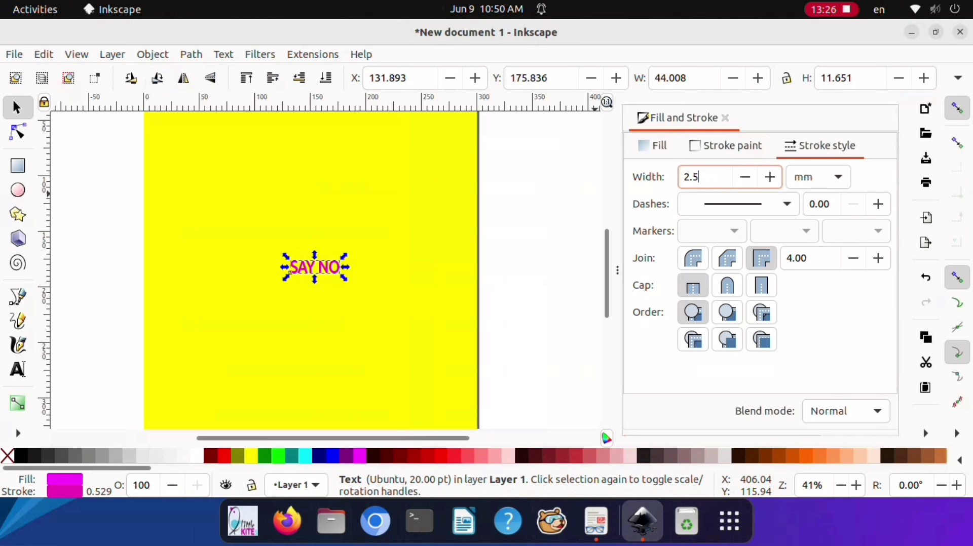
key("Return")
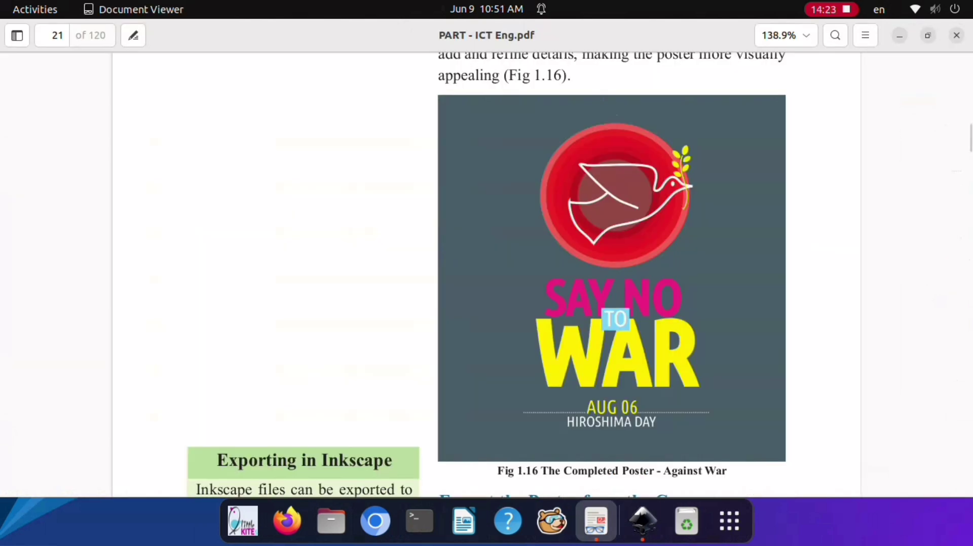
Switch back to Inkscape and add the text WAR on the yellow rectangle below SAY NO.
left_click(643, 521)
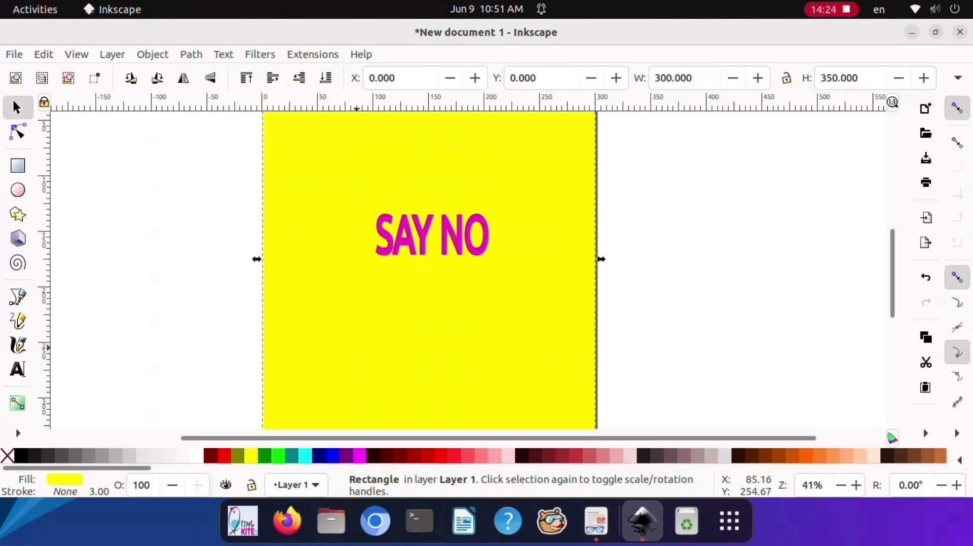
left_click(18, 369)
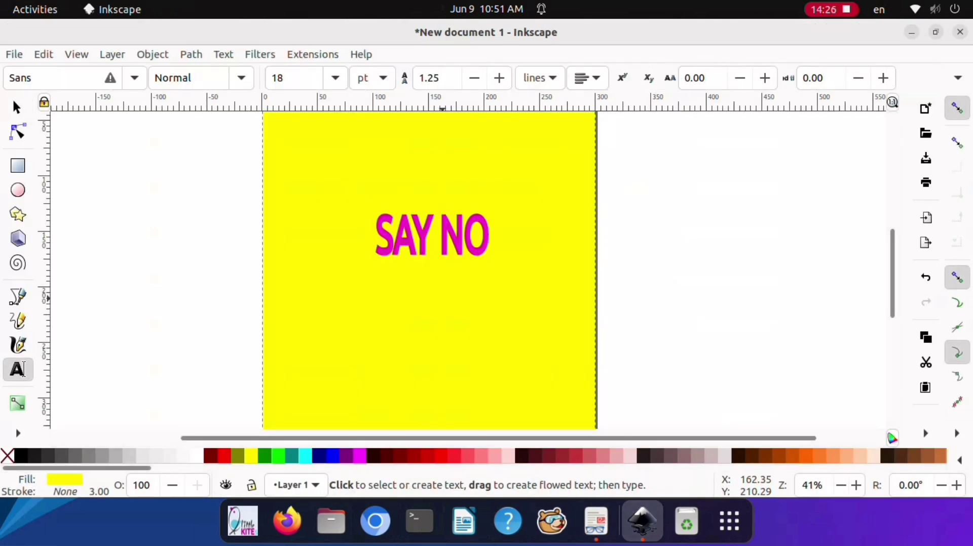
left_click(380, 299)
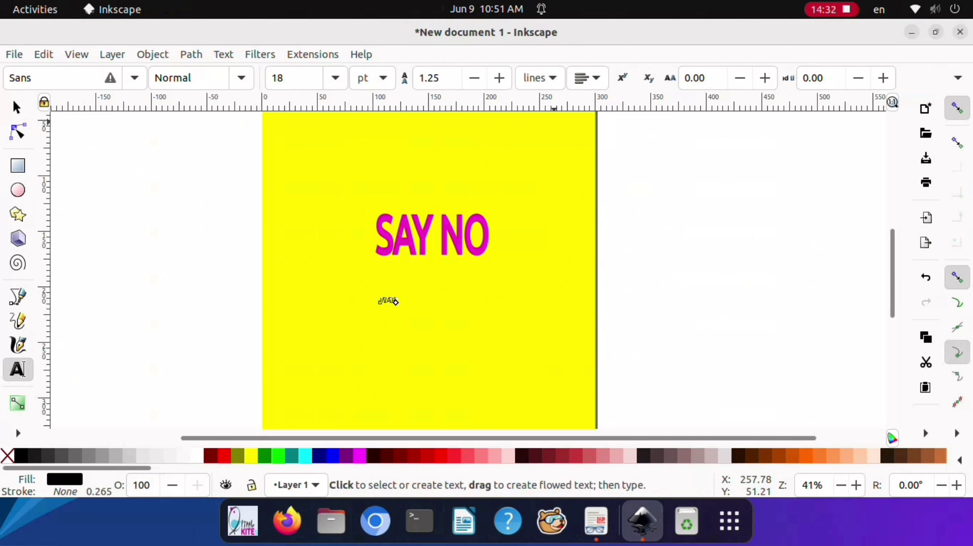
Set the WAR text to the Ubuntu font and enlarge it to about 71 by 19 mm.
double_click(45, 78)
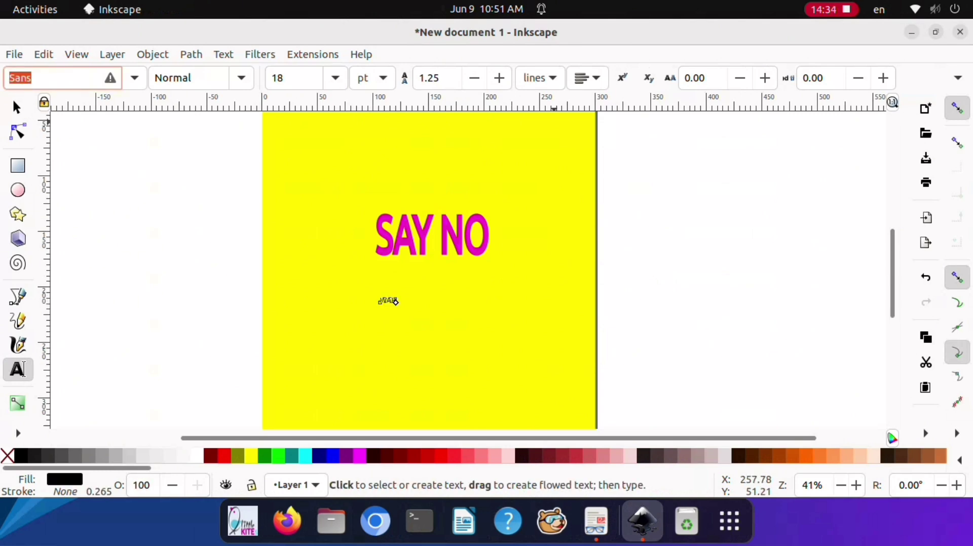
type("UB")
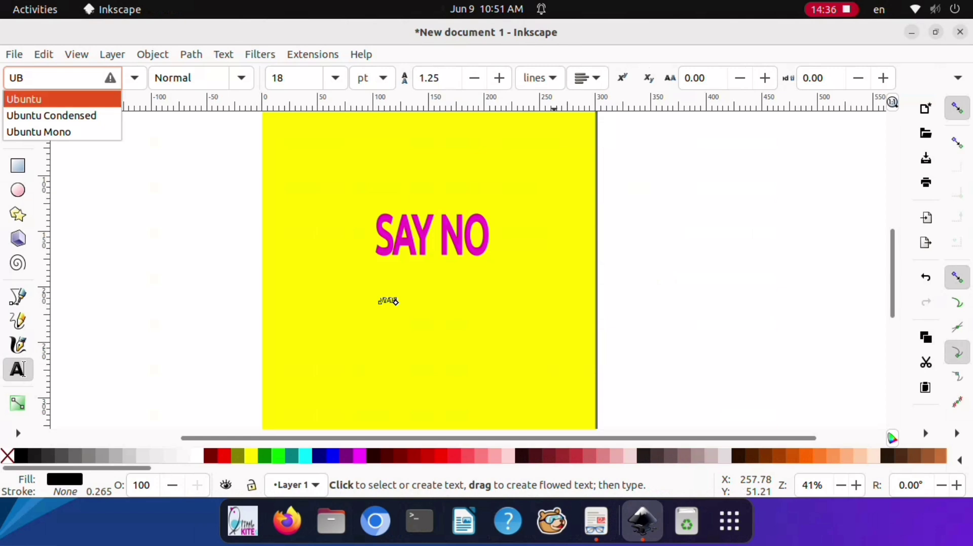
left_click(24, 99)
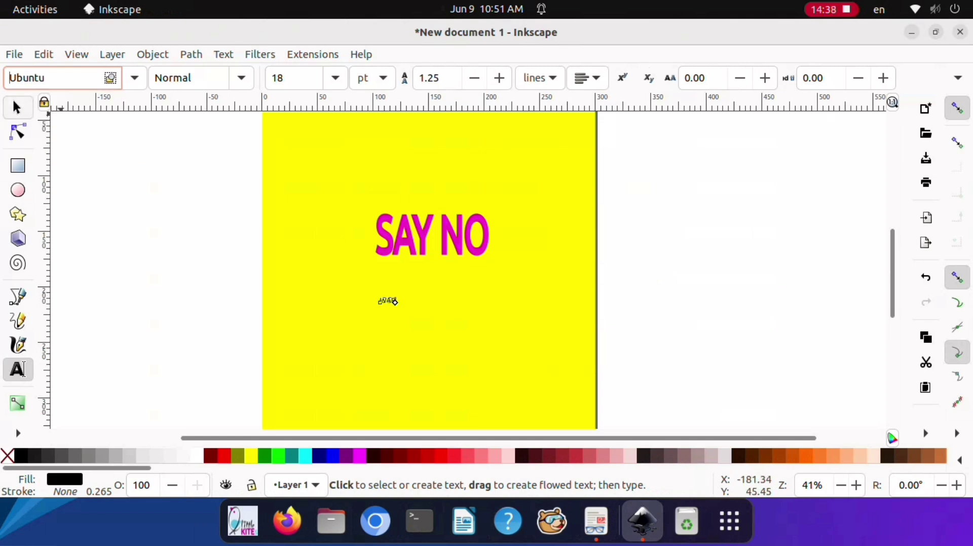
left_click(18, 108)
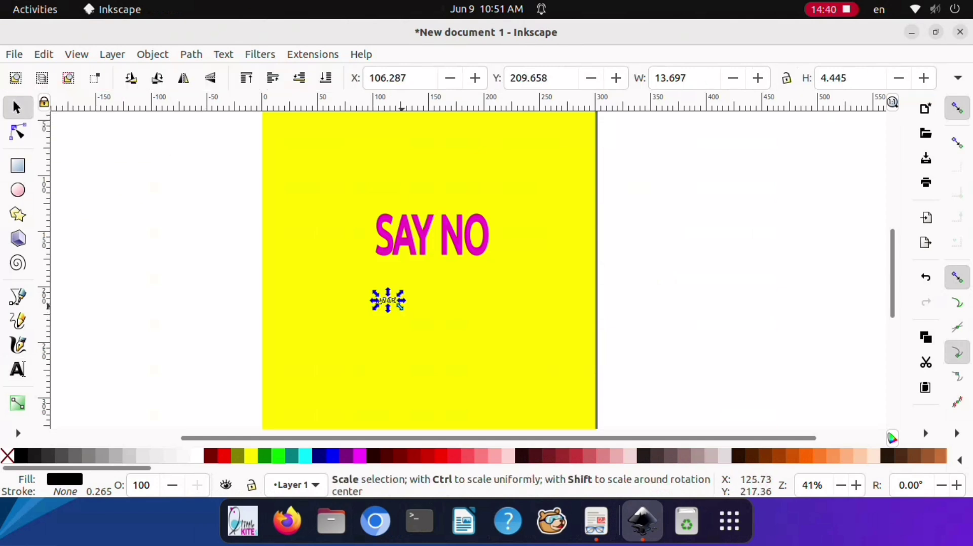
left_click_drag(401, 306, 458, 318)
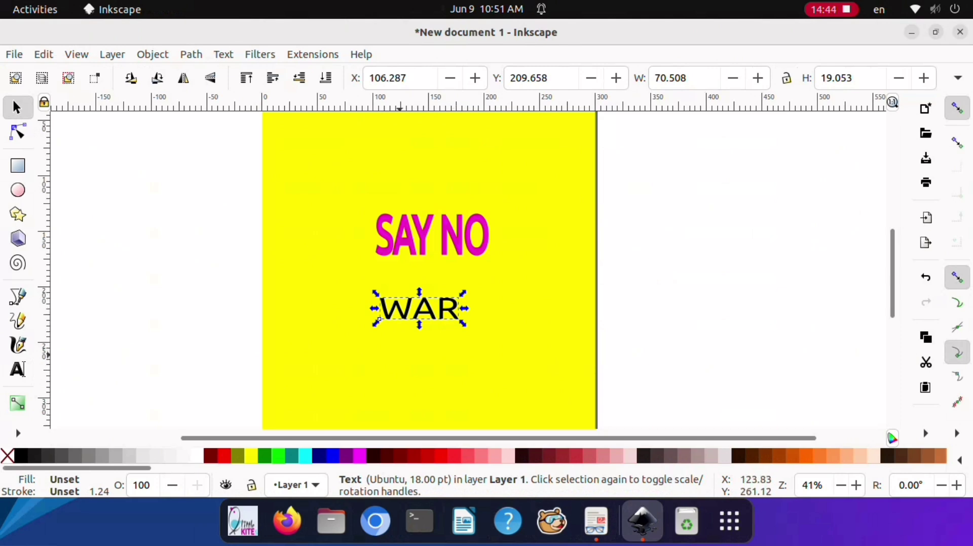
Give the WAR text a flat black stroke with a width of 2.5 mm.
left_click(152, 55)
left_click(191, 61)
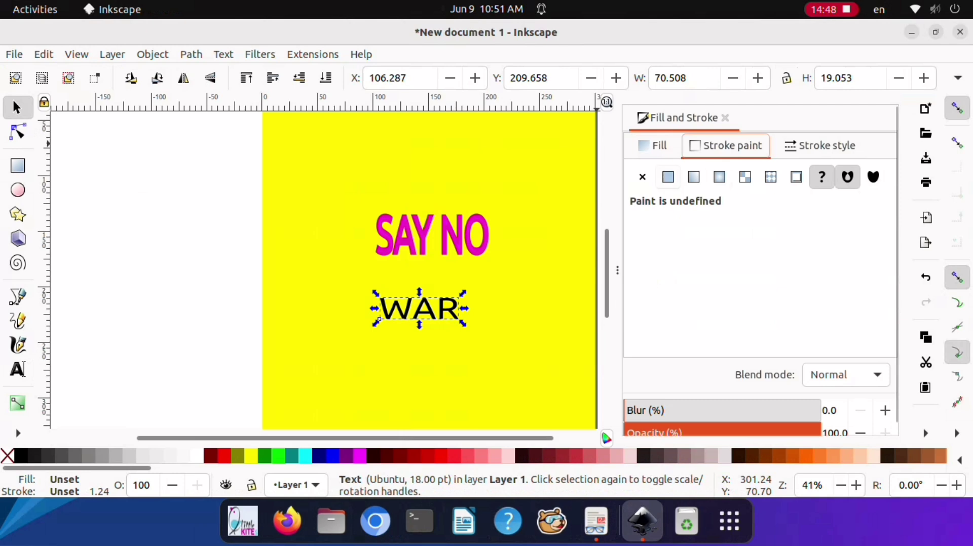
left_click(668, 177)
left_click_drag(743, 262, 741, 254)
left_click(819, 145)
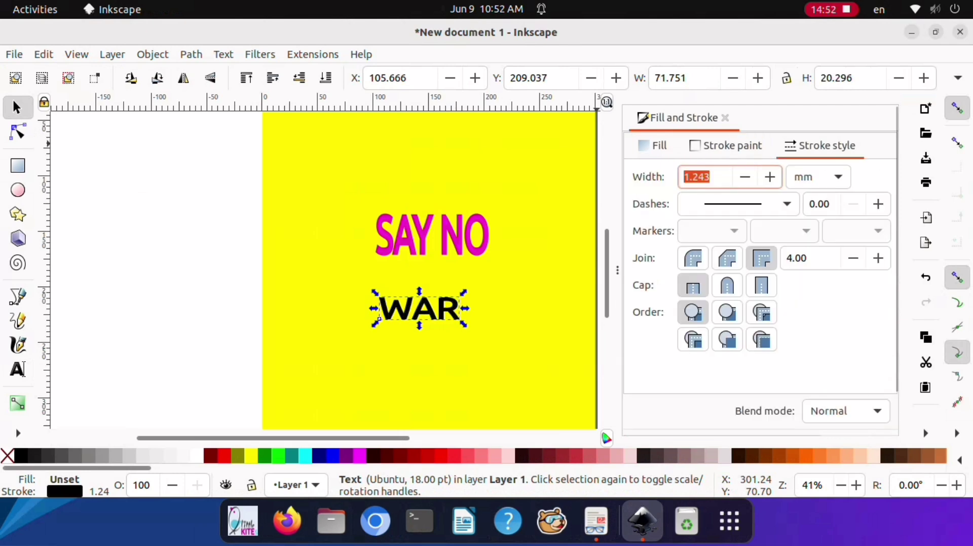
type("2.5")
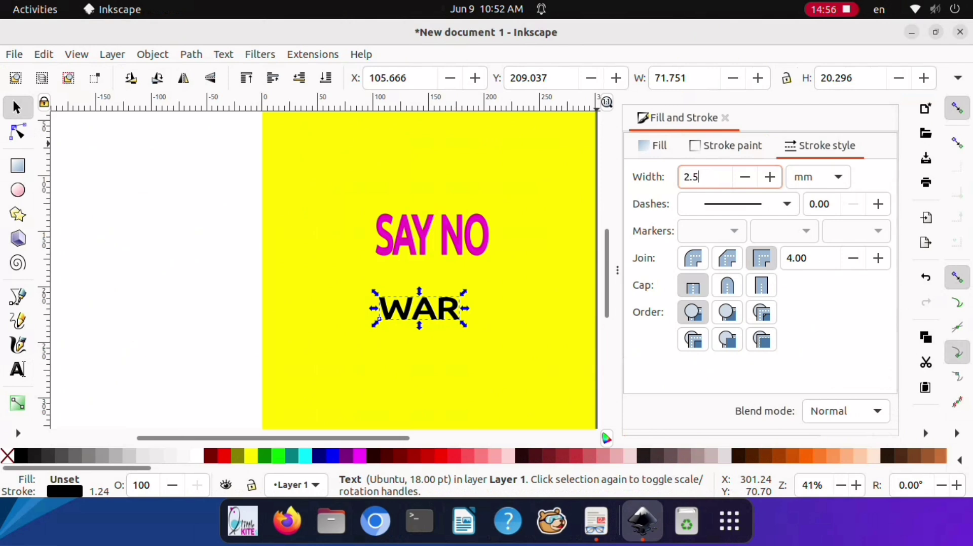
key("Return")
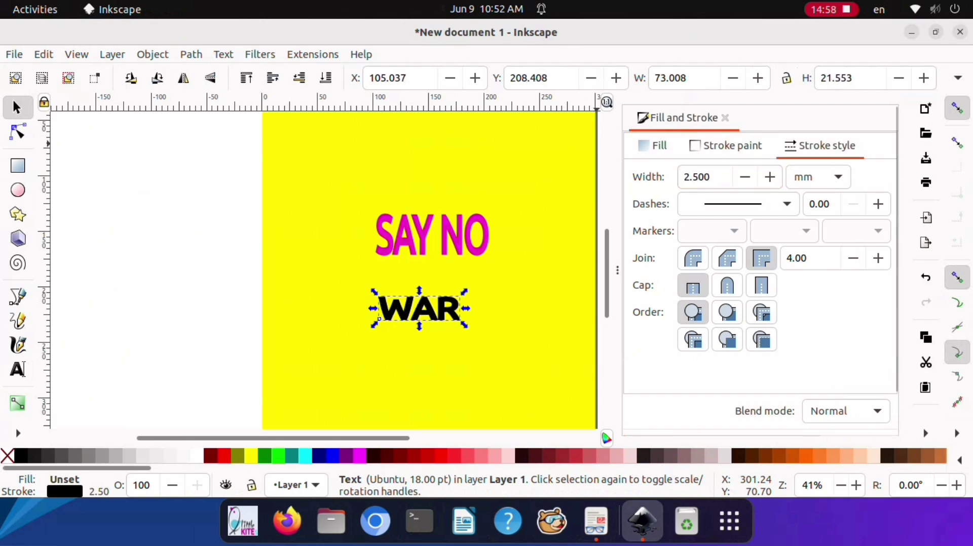
left_click(725, 118)
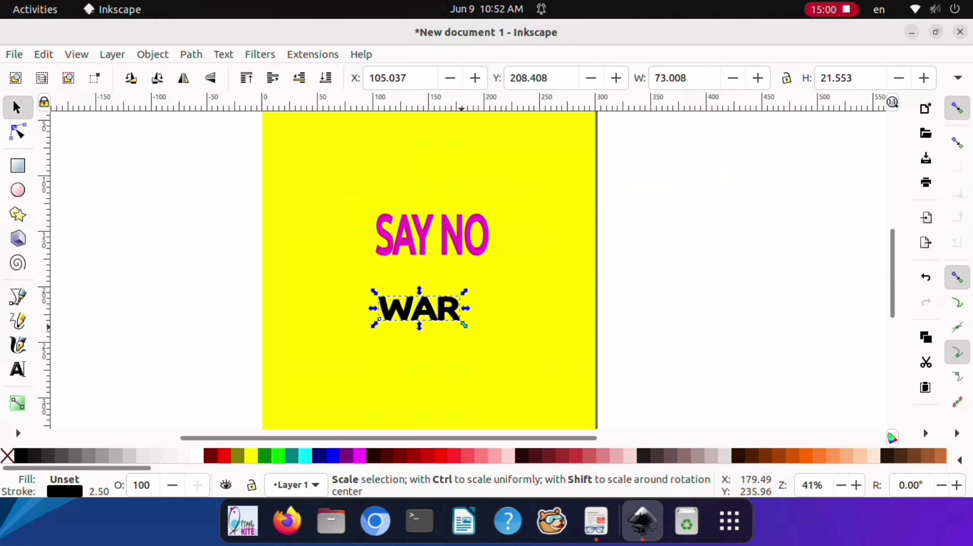
Enlarge the WAR text until it is wider and taller than SAY NO, and centre it directly below that line.
left_click_drag(464, 325, 551, 368)
left_click_drag(492, 335, 457, 318)
left_click(564, 330)
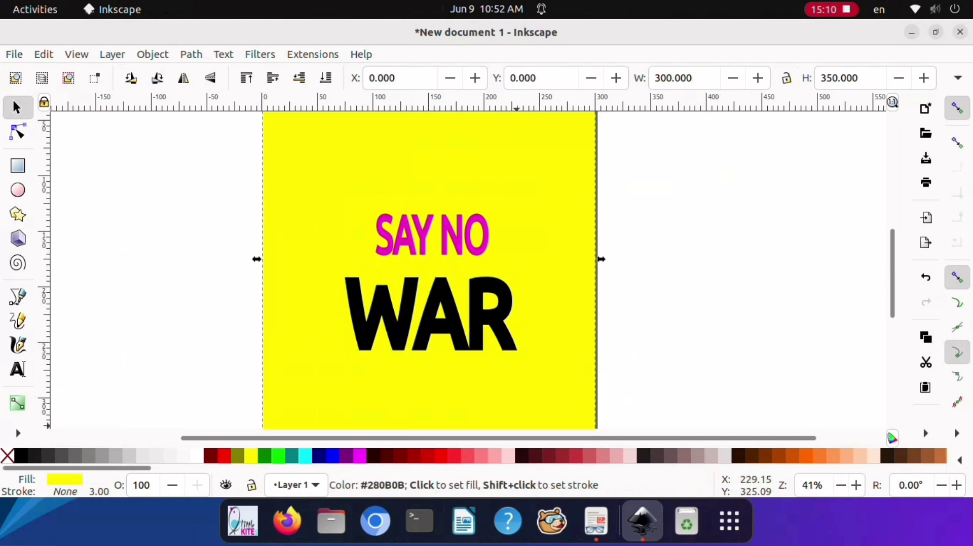
Check the poster reference in Document Viewer, and in Inkscape add the text TO in the blank area beside the yellow rectangle.
left_click(596, 522)
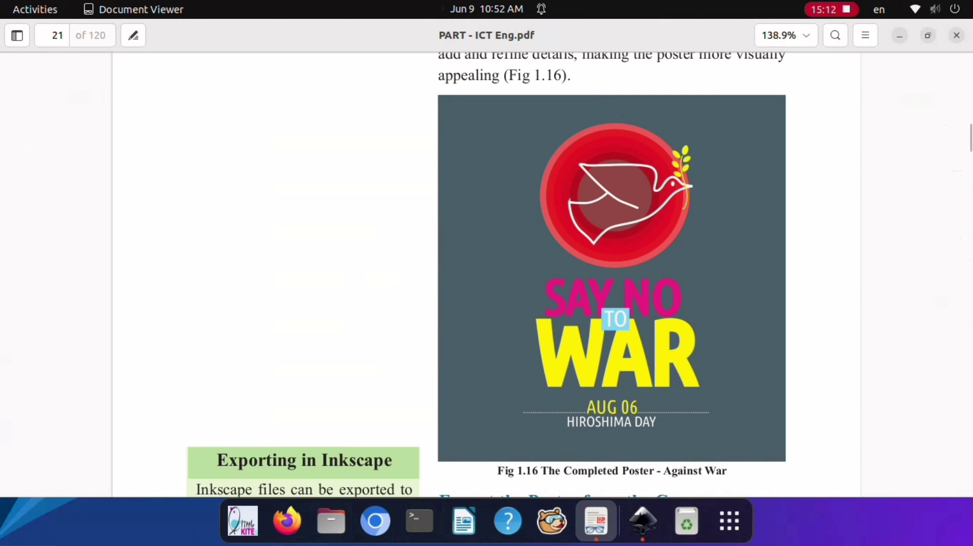
left_click(642, 521)
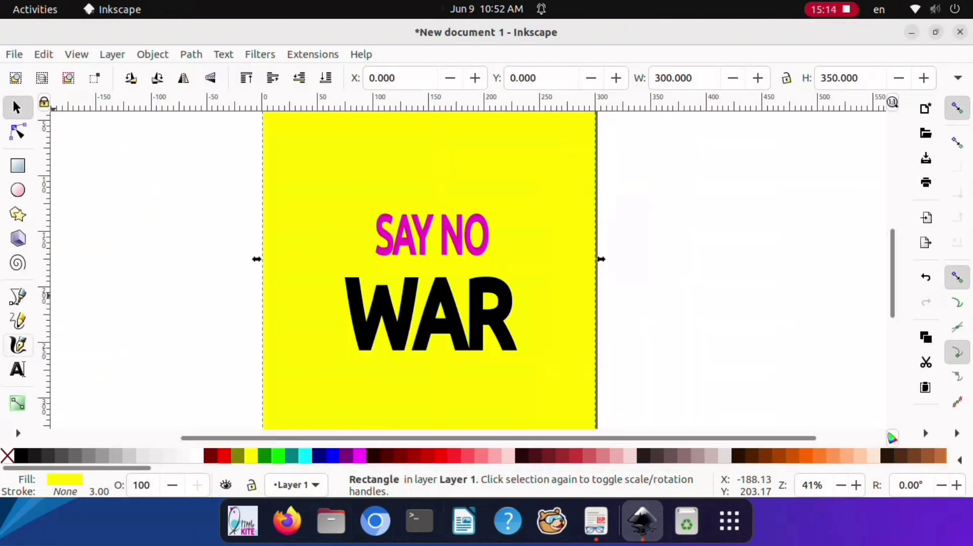
left_click(18, 369)
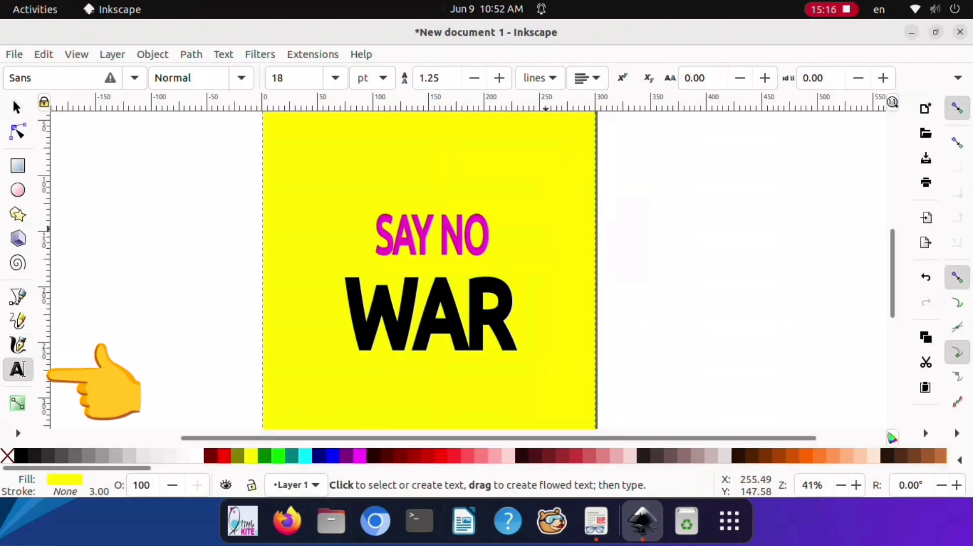
left_click(681, 180)
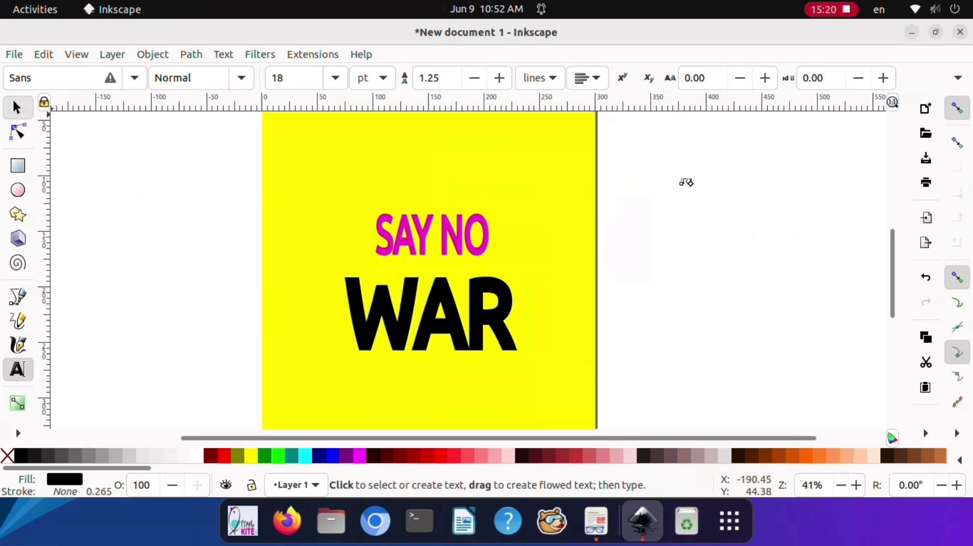
Set the TO text to the Ubuntu font and enlarge it to about 26 by 19 mm.
double_click(21, 78)
type("UB")
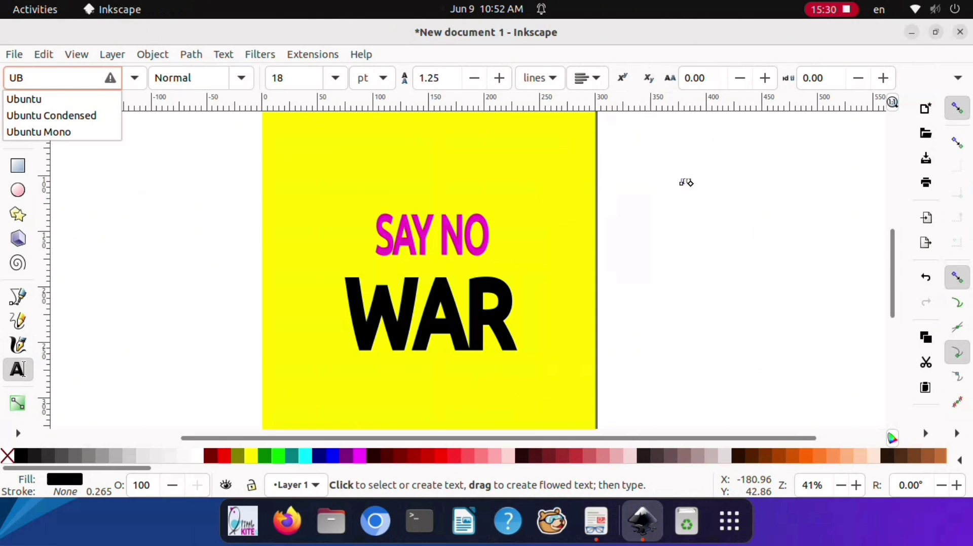
key("Down")
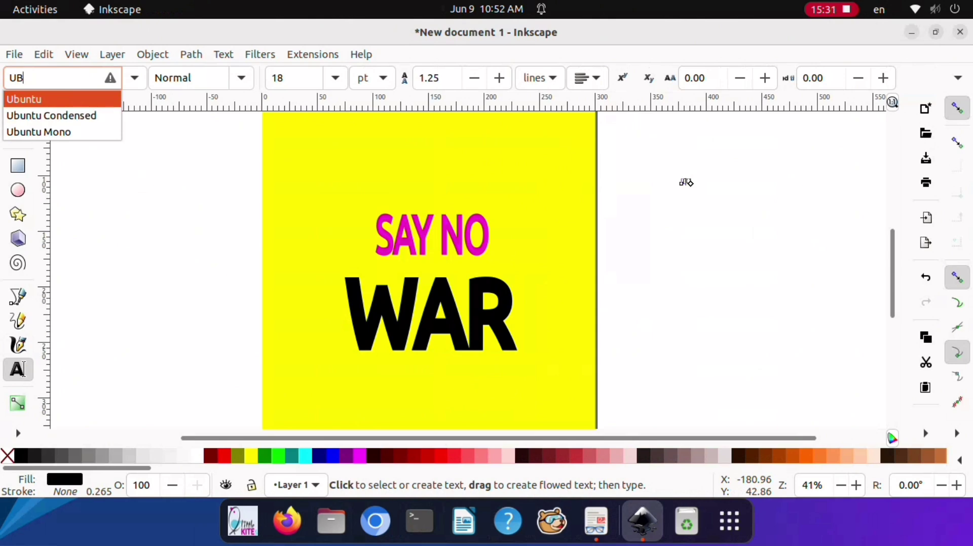
key("Return")
key("F1")
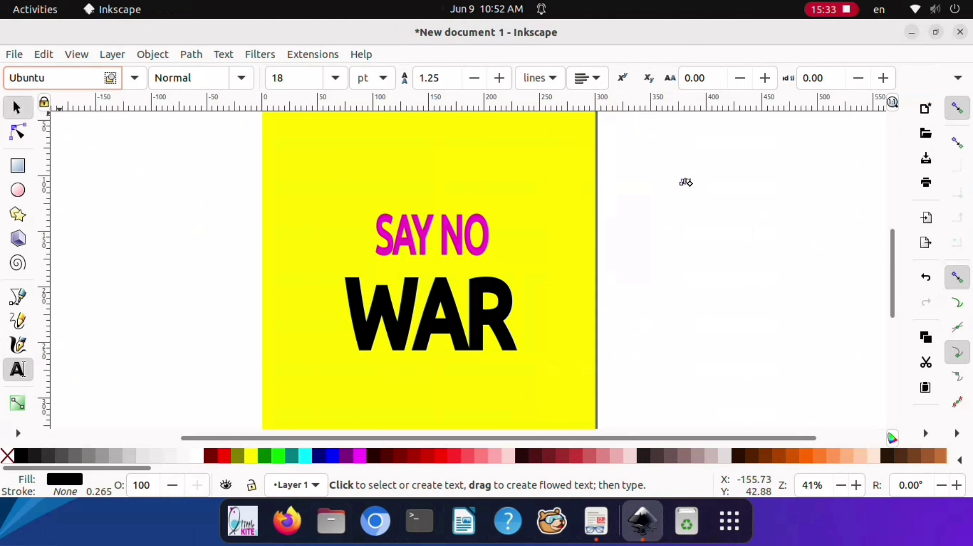
left_click_drag(697, 189, 711, 199)
Draw a square about 57 mm wide over the TO text, with no stroke and an aqua (#00FFFF) fill.
left_click(17, 165)
left_click_drag(669, 159, 732, 223)
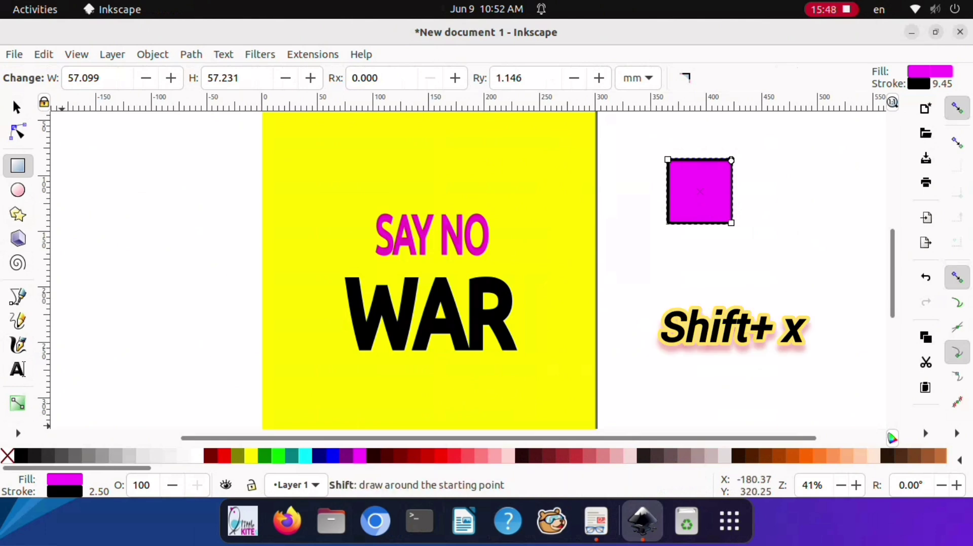
left_click(7, 455, "shift")
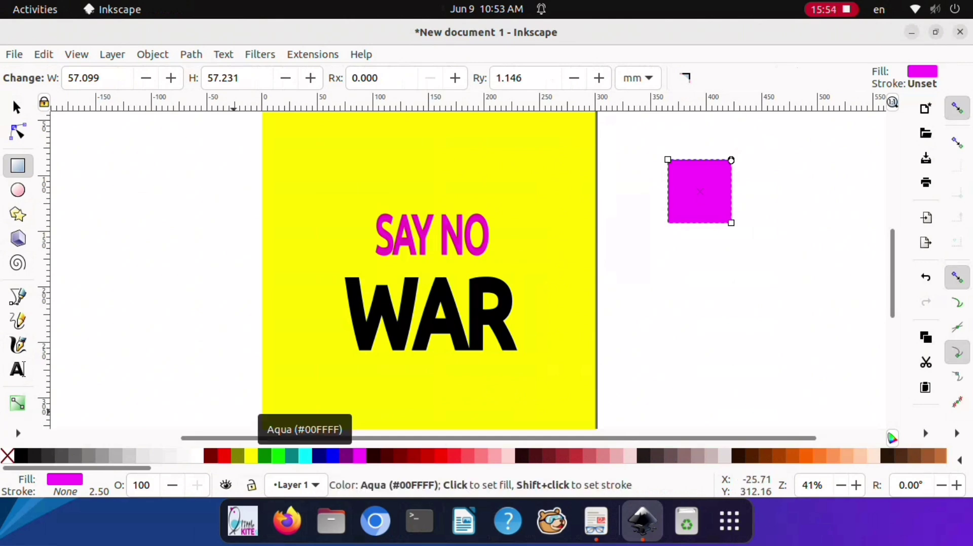
left_click(305, 456)
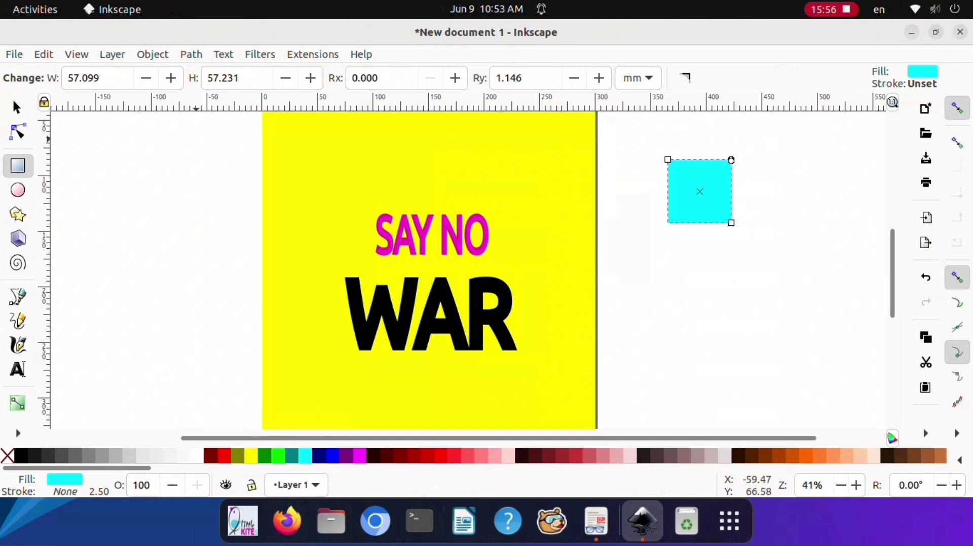
Adjust the aqua square's position over the TO text and lower it one level in the stacking order.
key("s")
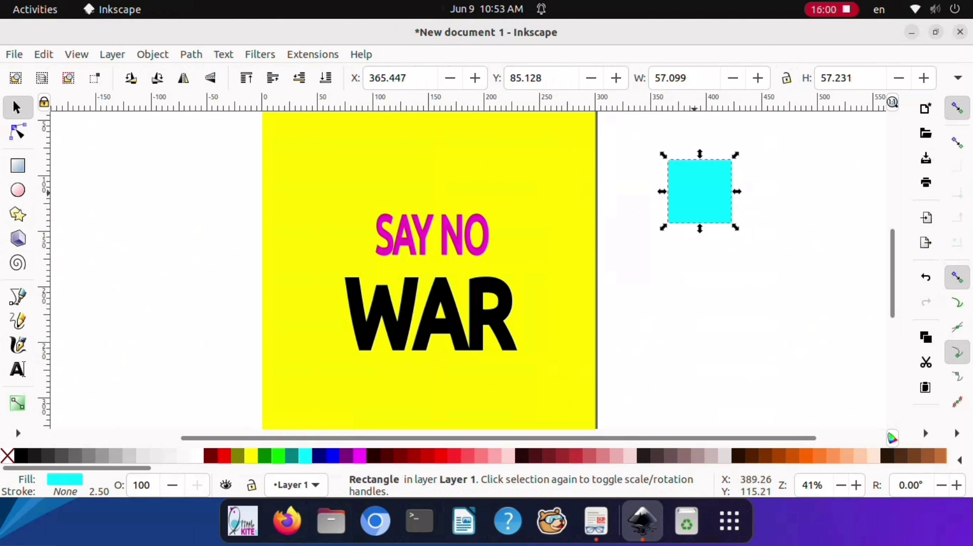
mouse_move(694, 193)
left_mouse_down()
mouse_move(708, 253)
mouse_move(698, 201)
left_mouse_up()
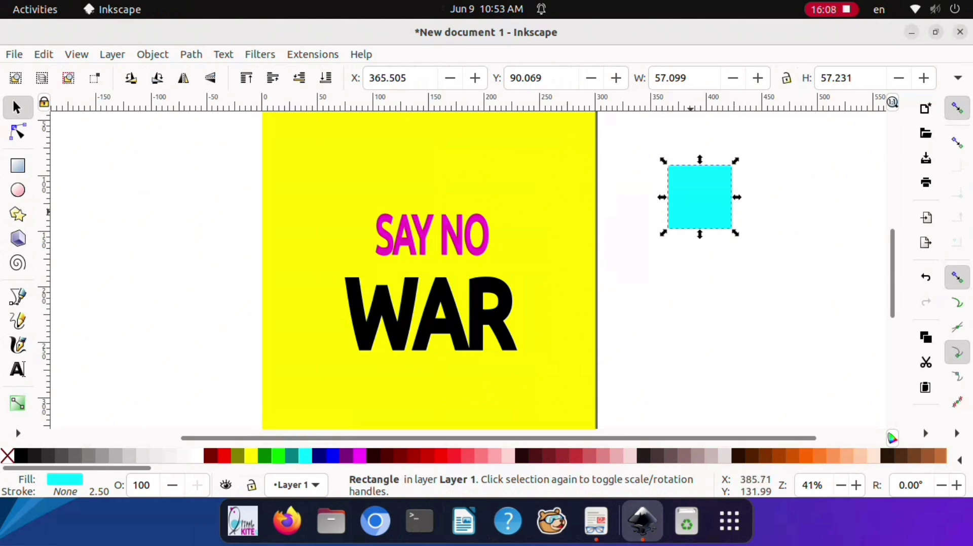
mouse_move(702, 202)
left_mouse_down()
mouse_move(708, 240)
mouse_move(704, 199)
left_mouse_up()
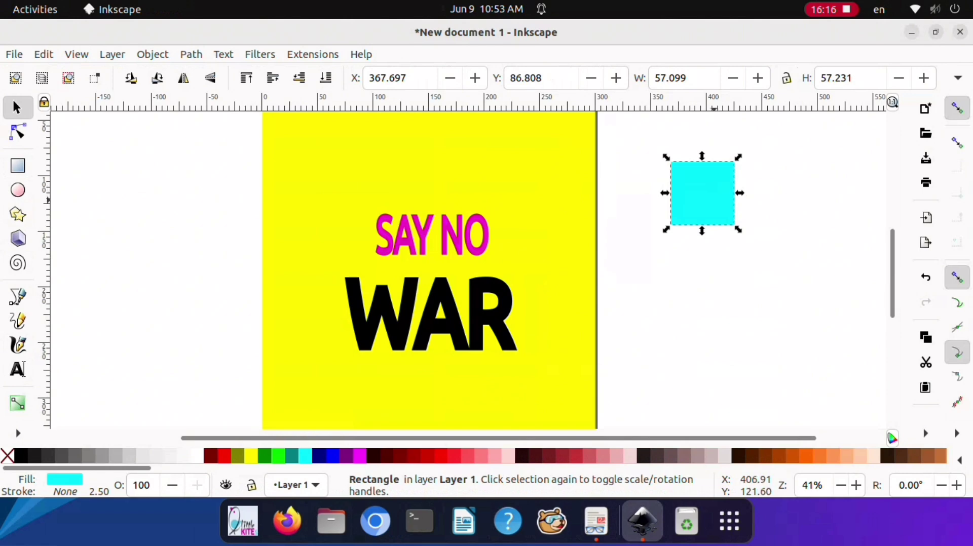
left_click(152, 54)
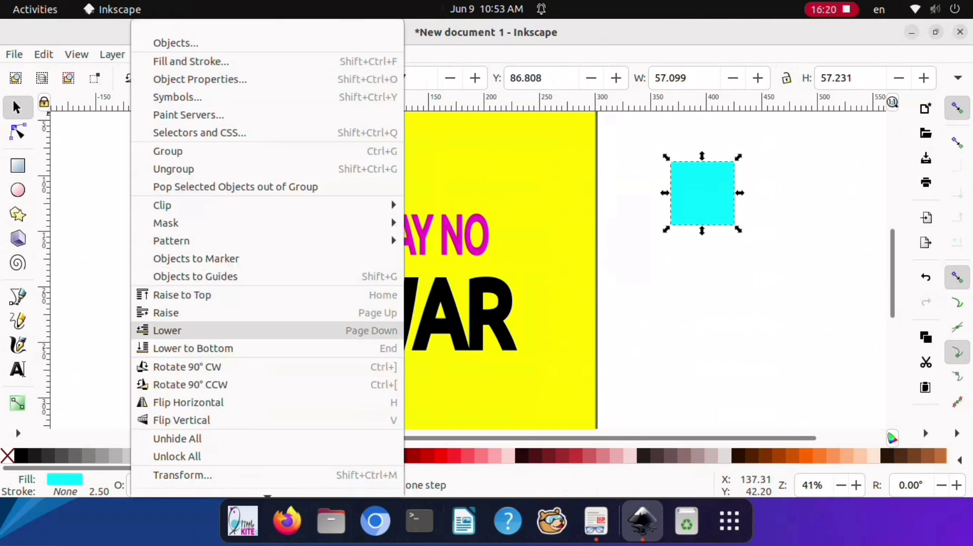
left_click(203, 329)
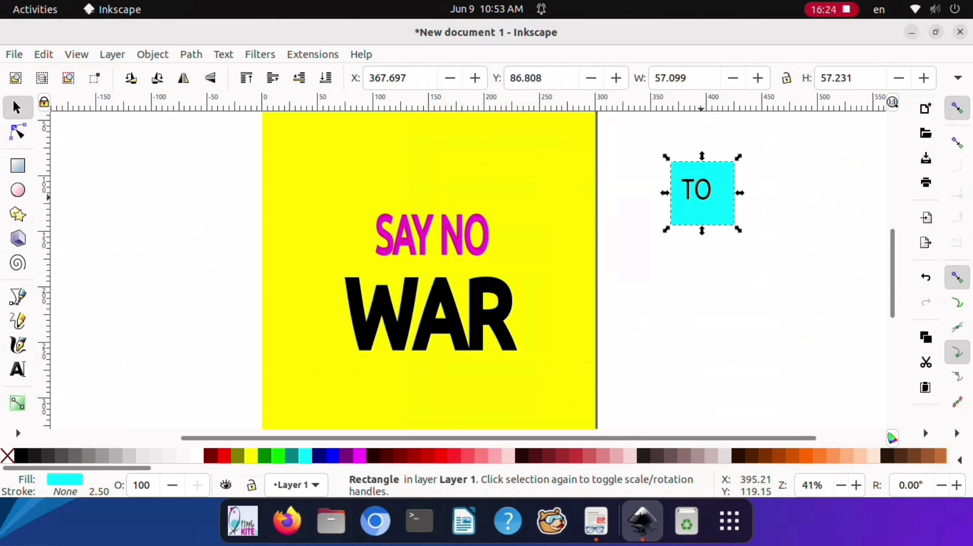
Move the TO text closer to the centre of the aqua square and shrink the square to about 52 by 52 mm.
left_click(681, 199)
left_click_drag(680, 199, 683, 202)
key("Escape")
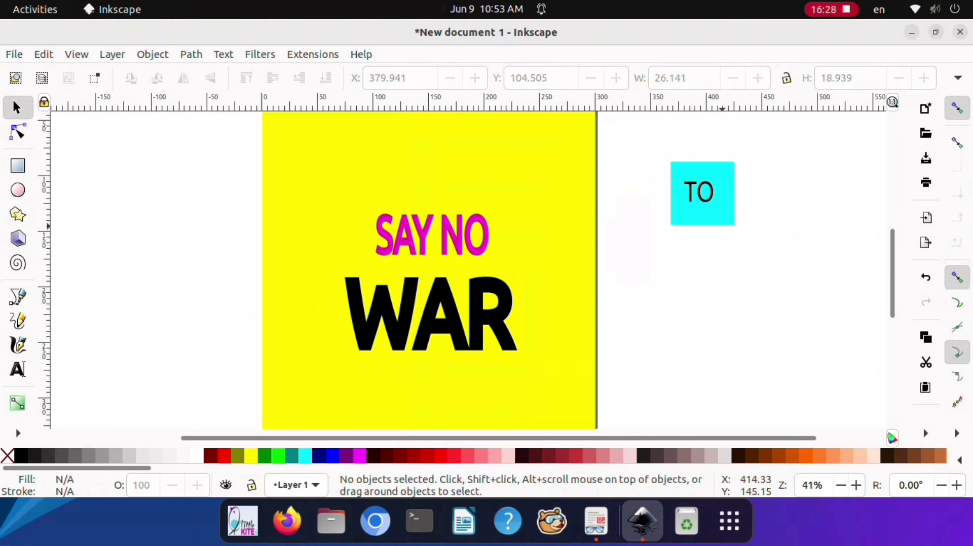
left_click(726, 215)
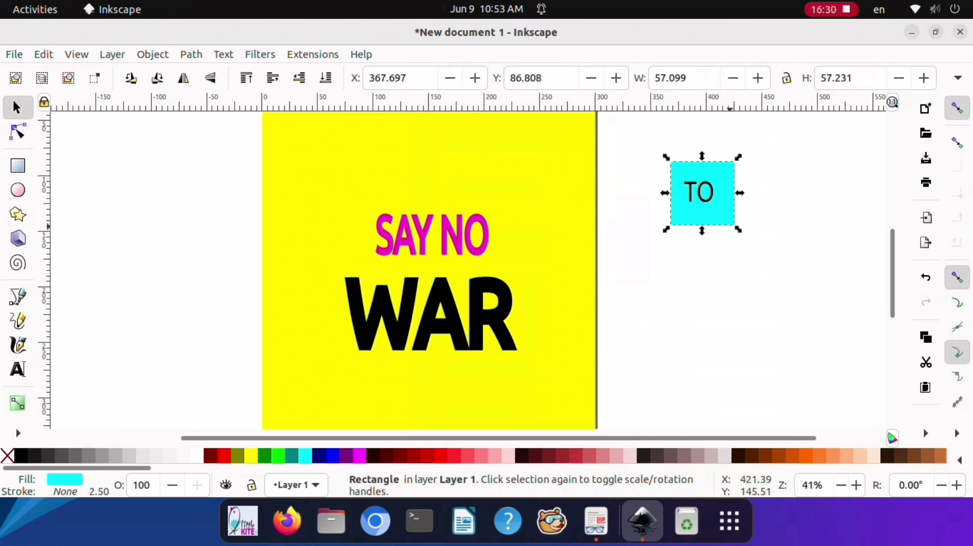
left_click_drag(733, 229, 730, 220)
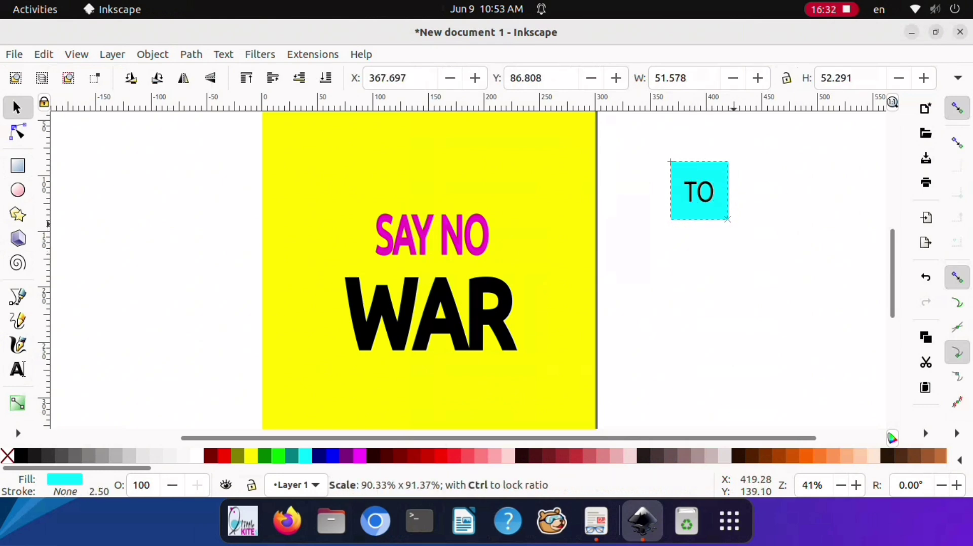
key("Escape")
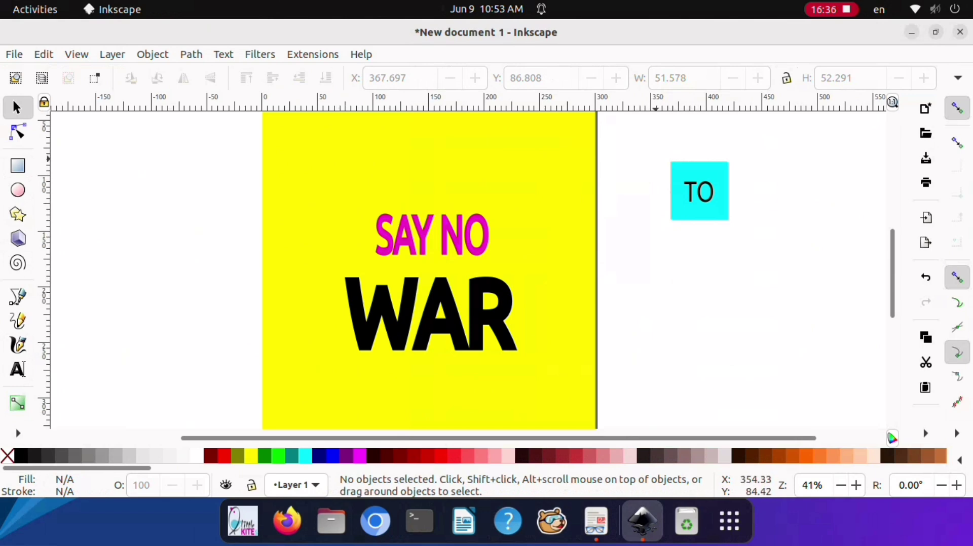
Group the TO text with the aqua square.
left_click_drag(638, 143, 744, 254)
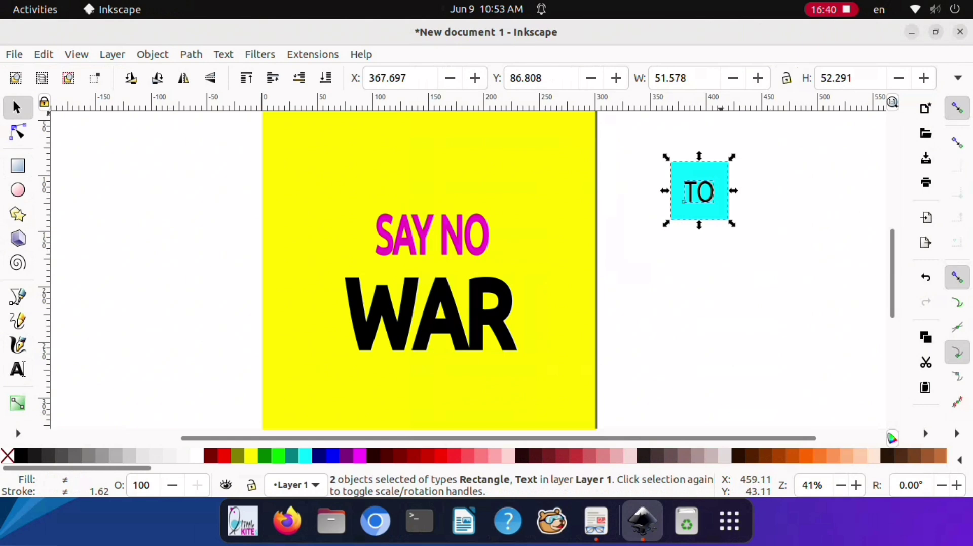
left_click(152, 55)
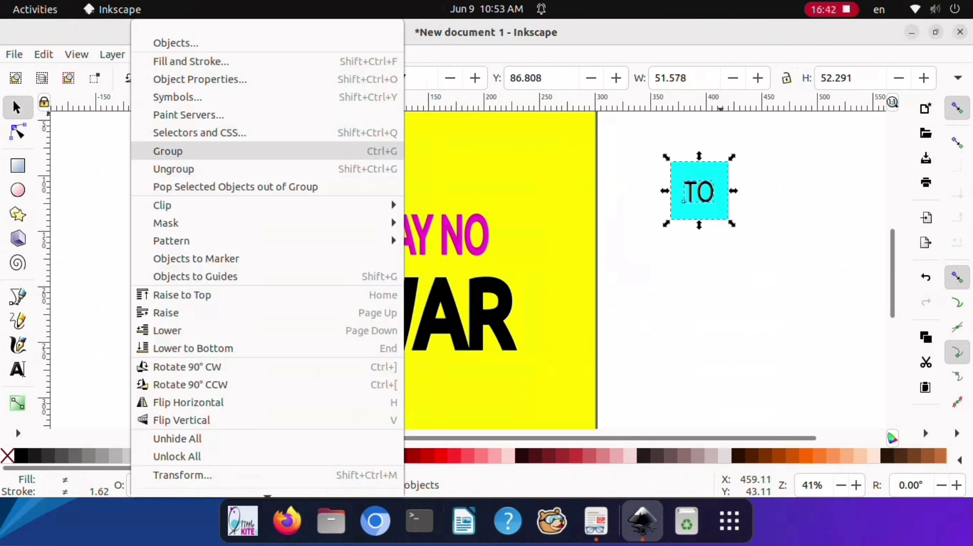
left_click(152, 150)
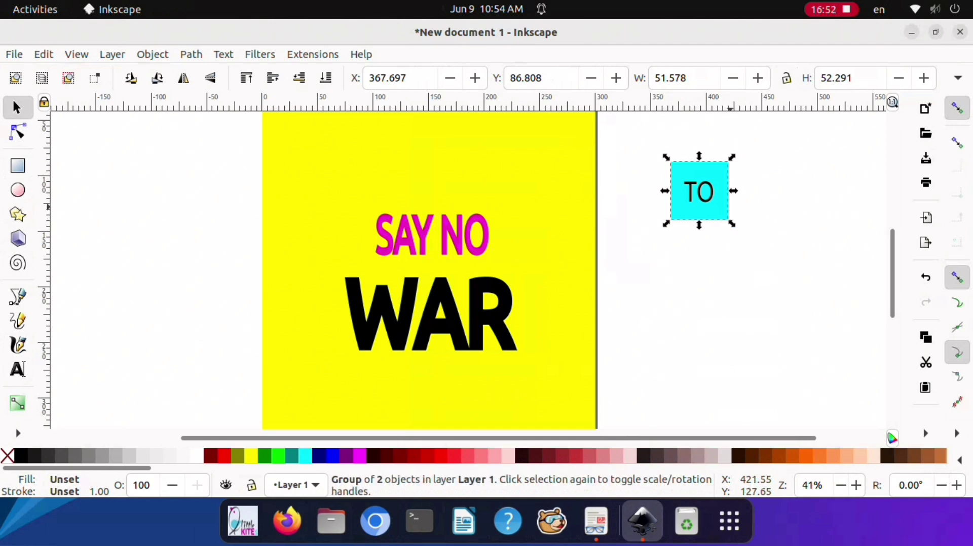
Shrink the TO group to about 26 by 26 mm and centre it between the SAY NO and WAR lines.
left_click_drag(732, 226, 698, 196)
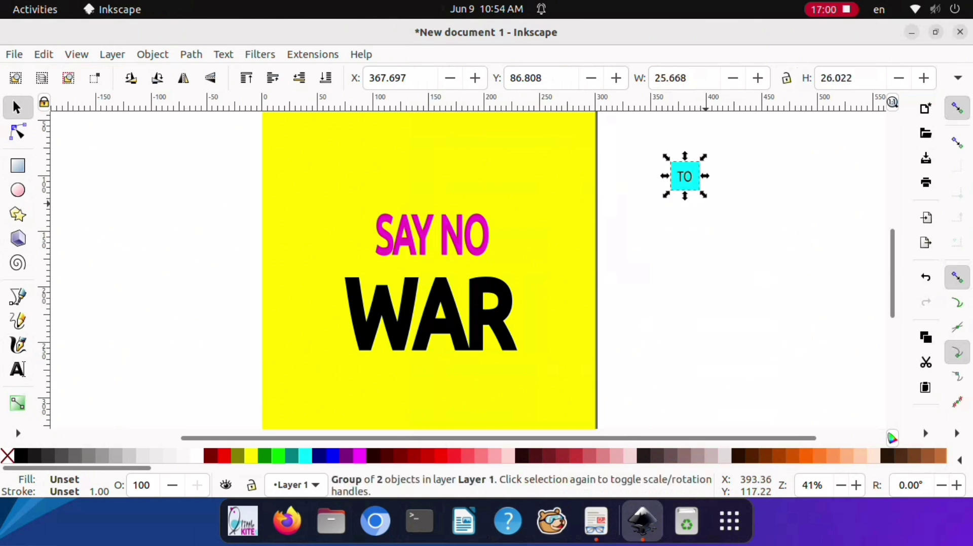
left_click(706, 224)
left_click(689, 187)
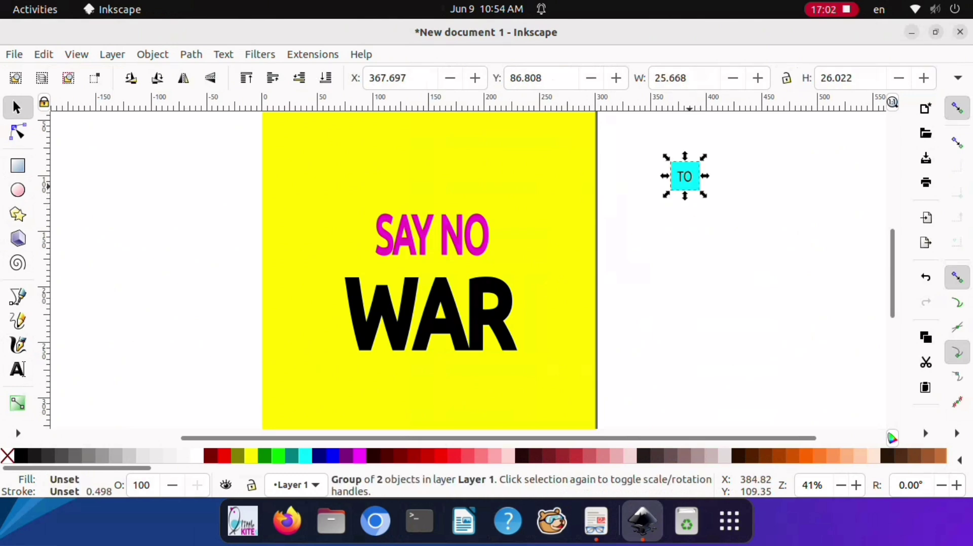
left_click_drag(685, 183, 427, 271)
left_click(570, 318)
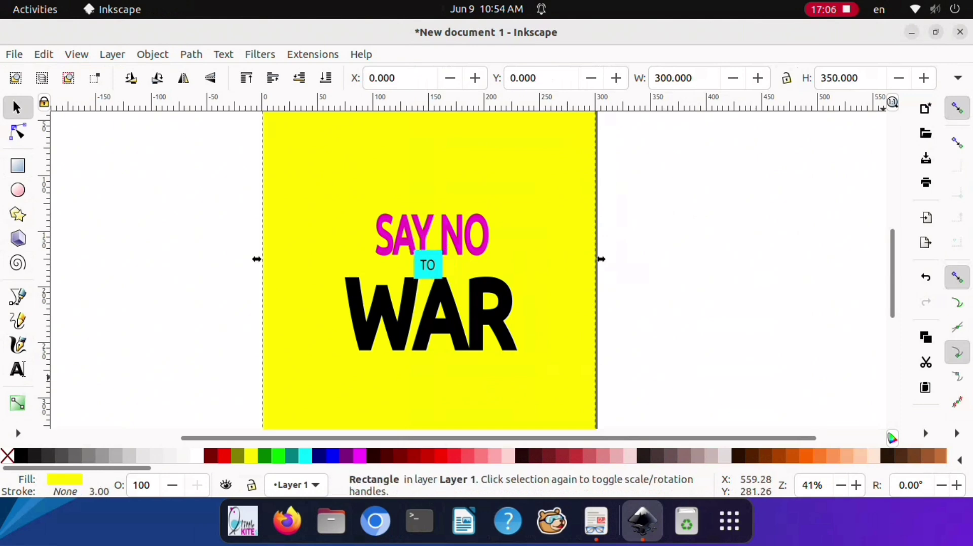
Check the poster reference in Document Viewer, and in Inkscape add the text AUG 06 beside the yellow rectangle.
left_click(596, 522)
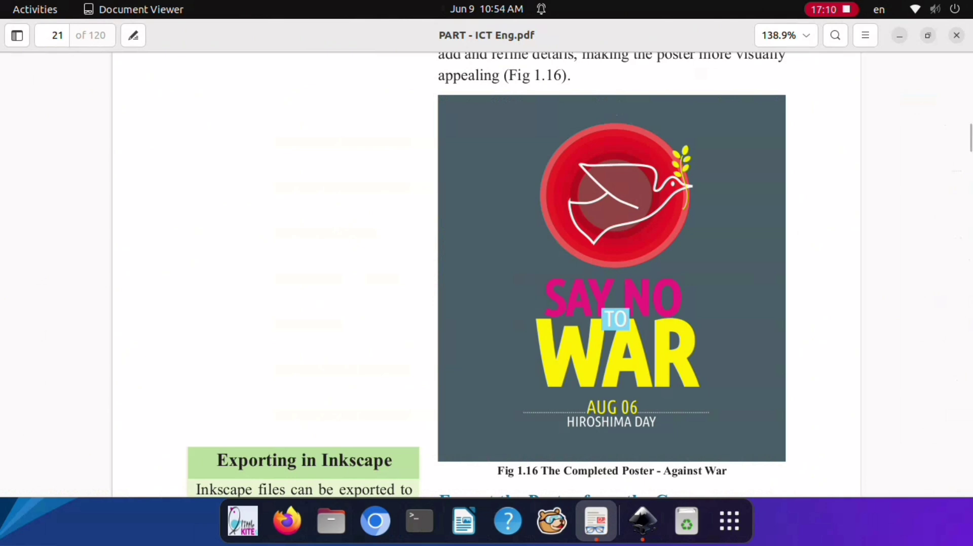
left_click(642, 522)
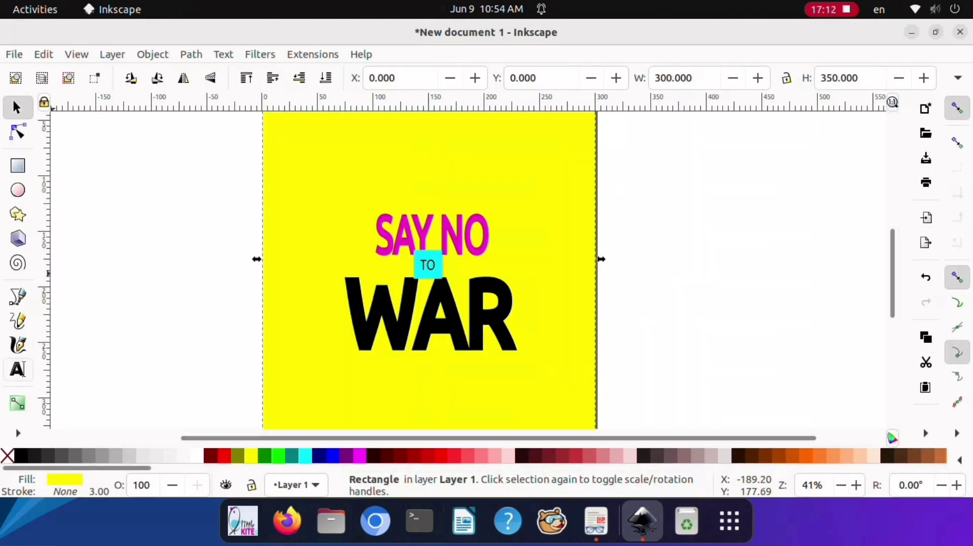
left_click(18, 369)
left_click(658, 246)
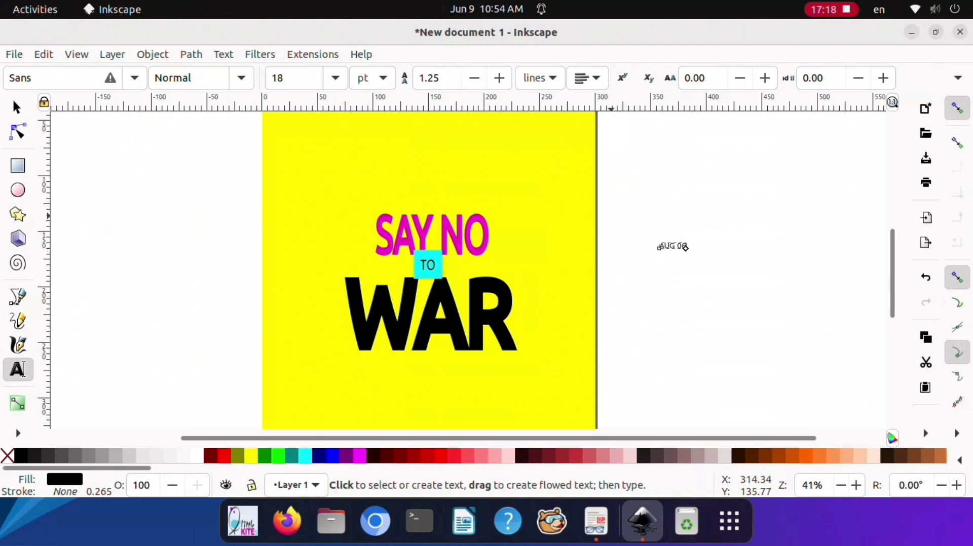
Set the AUG 06 text to the Ubuntu font and enlarge it to about 58 by 22 mm.
left_click_drag(36, 78, 8, 78)
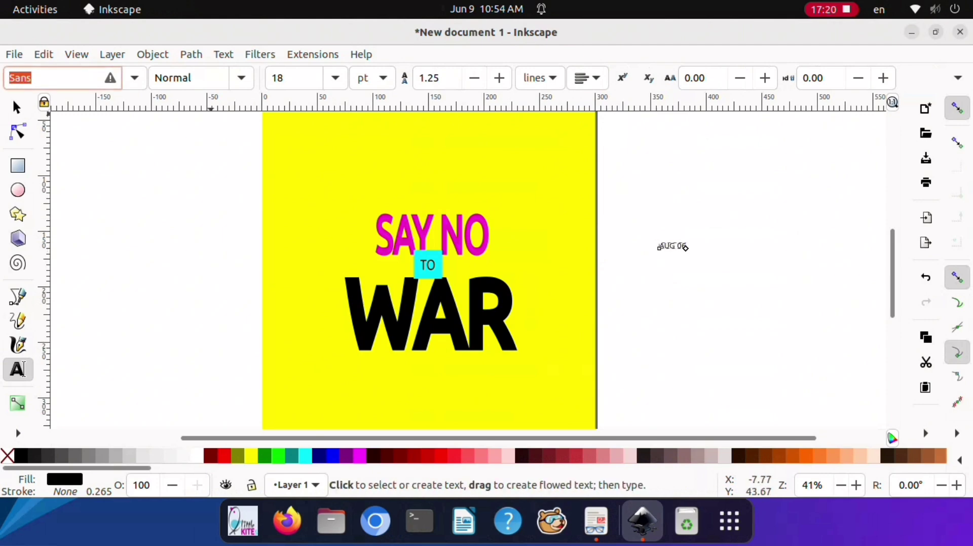
type("UB")
key("Down")
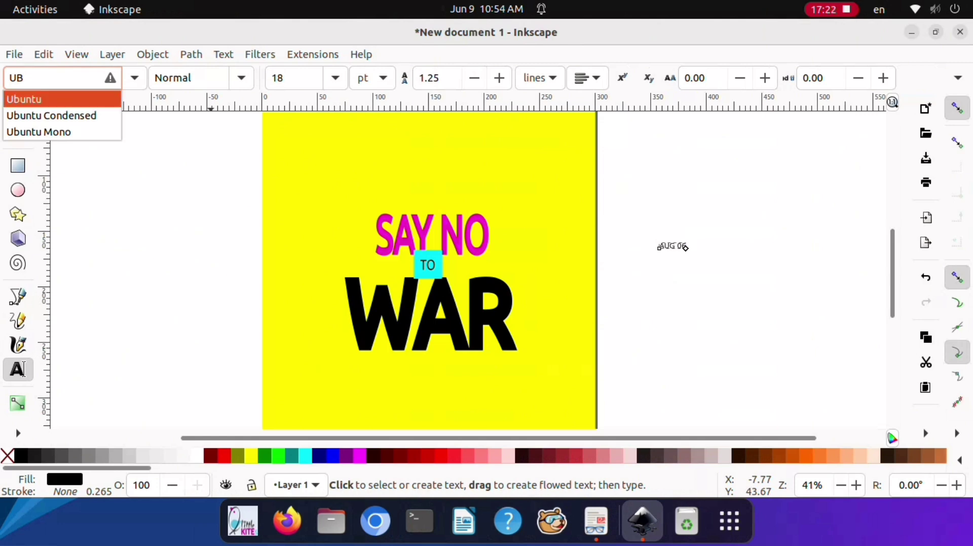
key("Return")
key("F1")
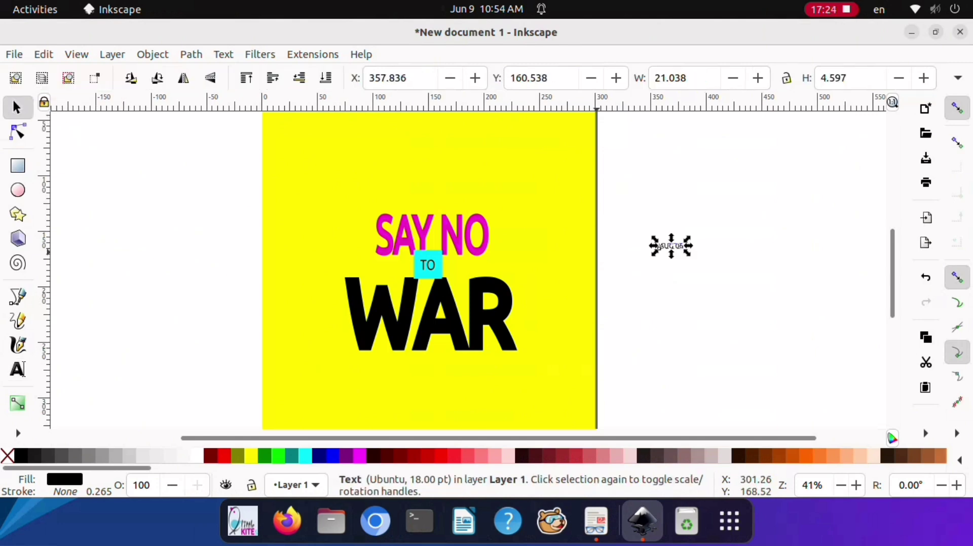
left_click_drag(688, 254, 728, 270)
Centre AUG 06 directly below WAR at about 59 by 19 mm and fill it with red.
left_click_drag(657, 267, 396, 381)
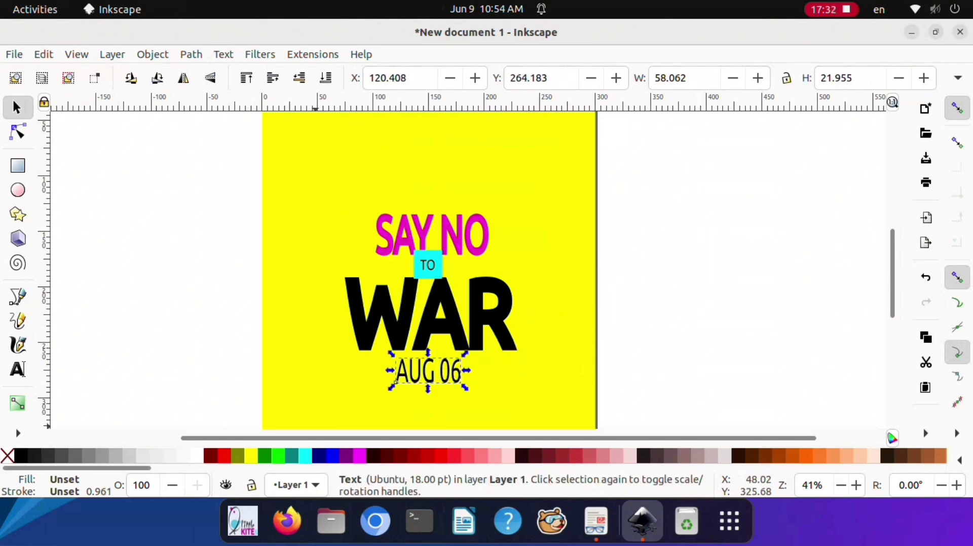
left_click(196, 456)
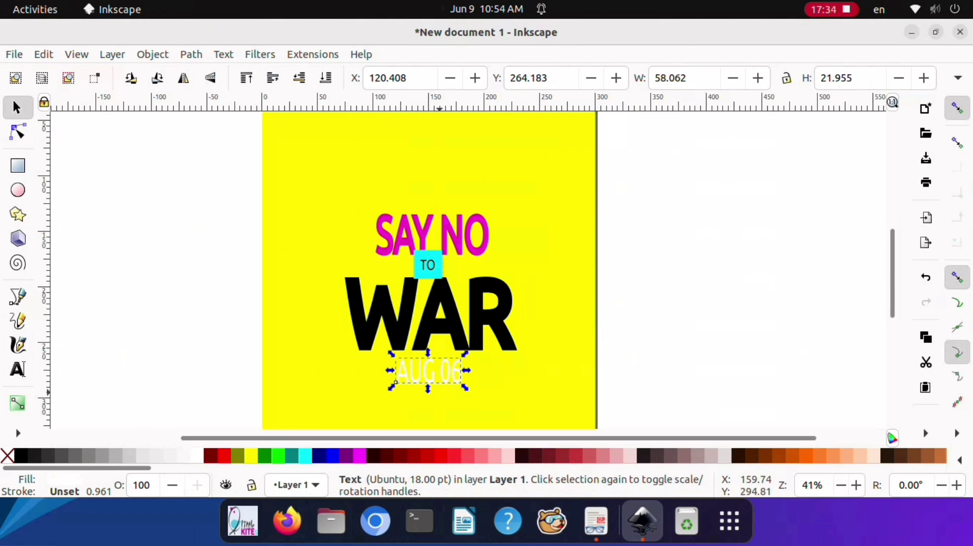
left_click_drag(465, 388, 463, 380)
left_click(225, 456)
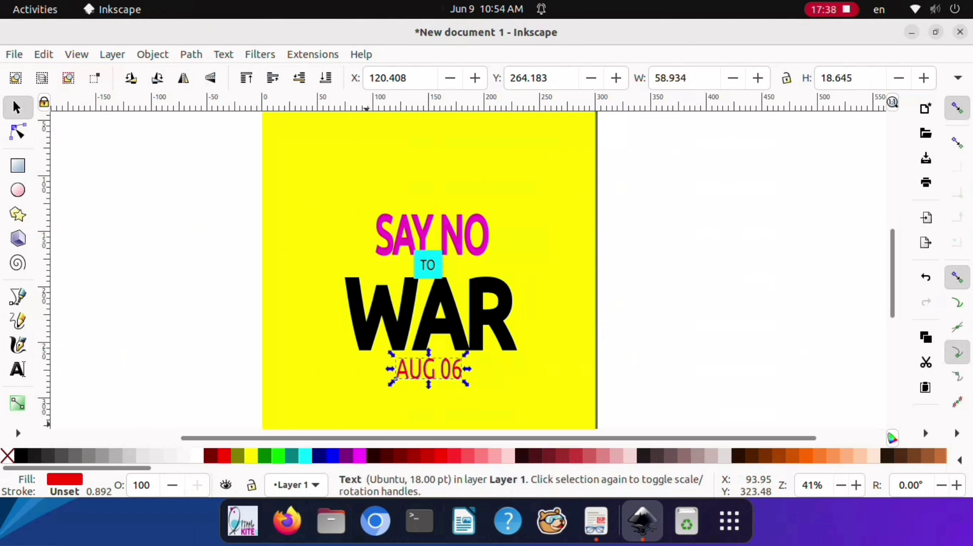
left_click(508, 384)
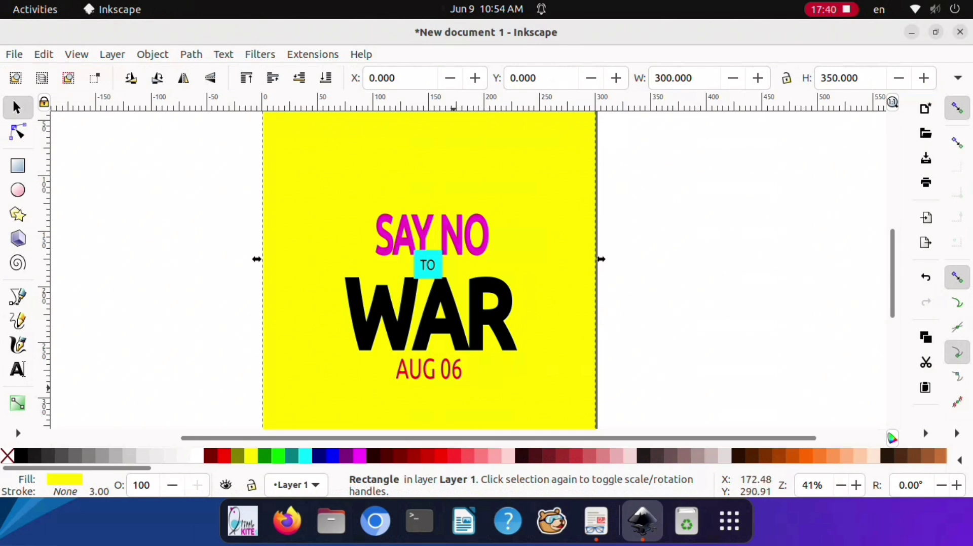
Add the text HIROSHIMADAY in the blank area beside the yellow rectangle and enlarge it to about 92 by 21 mm.
left_click(18, 370)
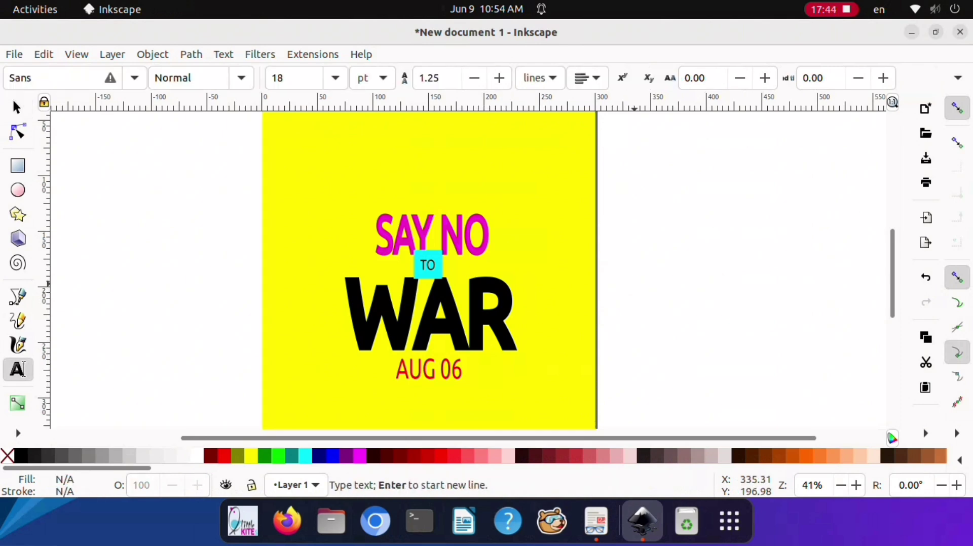
left_click(637, 282)
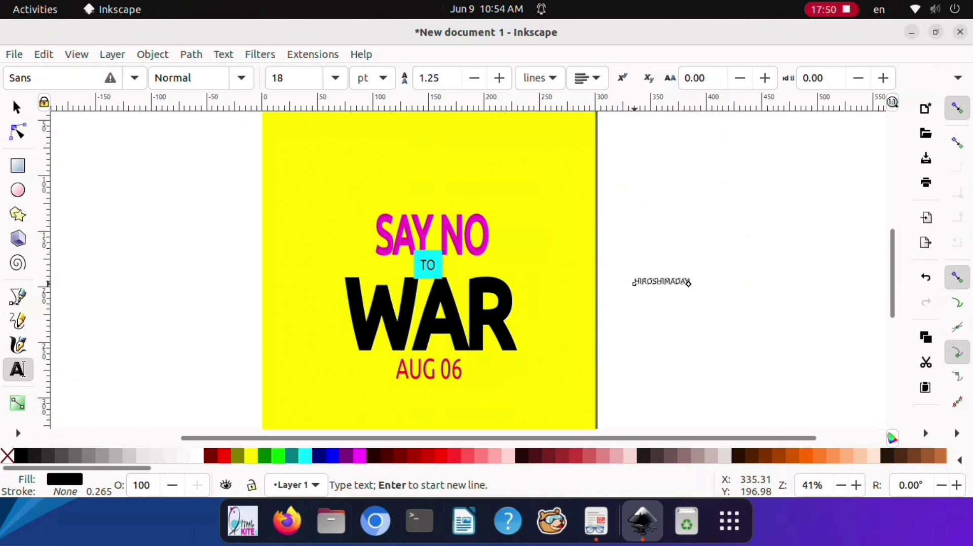
left_click(17, 108)
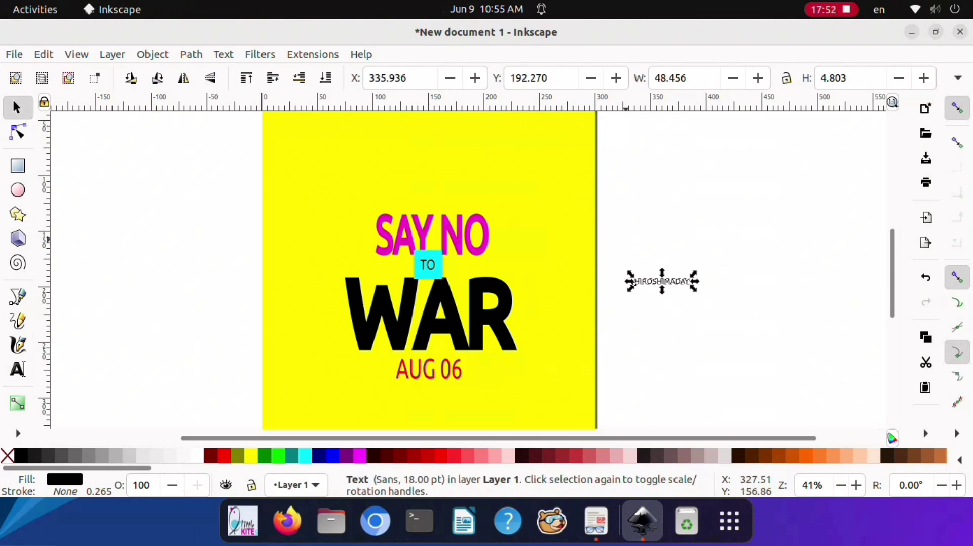
left_click_drag(693, 288, 742, 307)
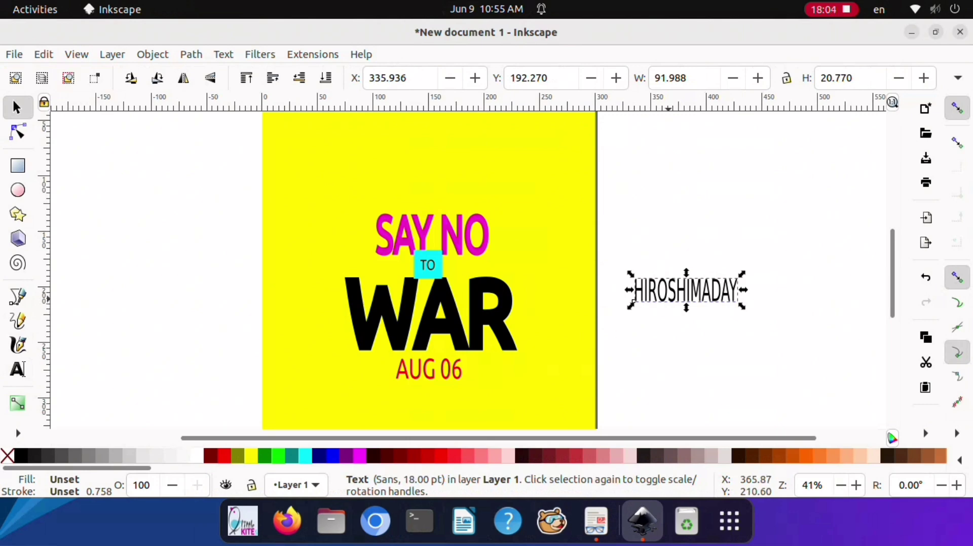
Set the HIROSHIMADAY text to the Ubuntu font at 32 pt and place it below AUG 06.
double_click(669, 291)
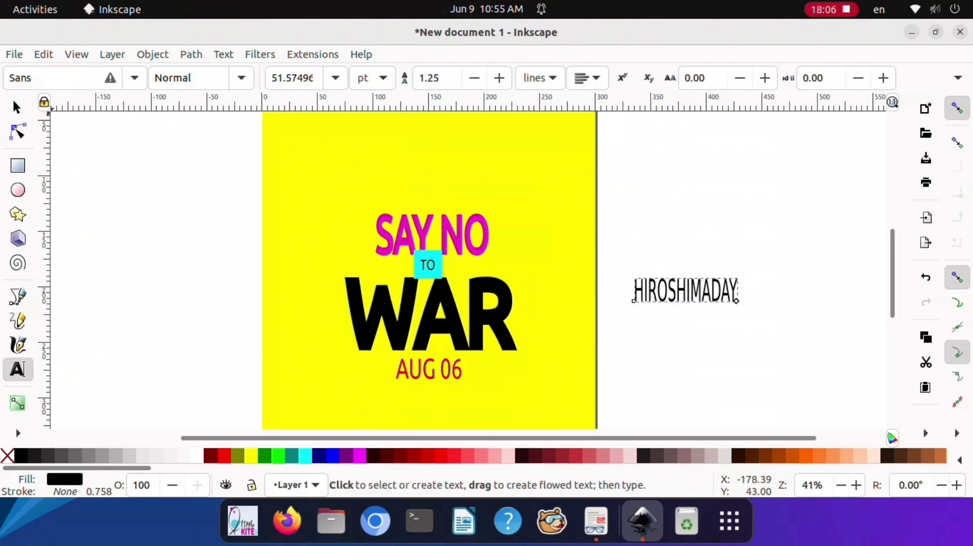
left_click(63, 78)
type("UB")
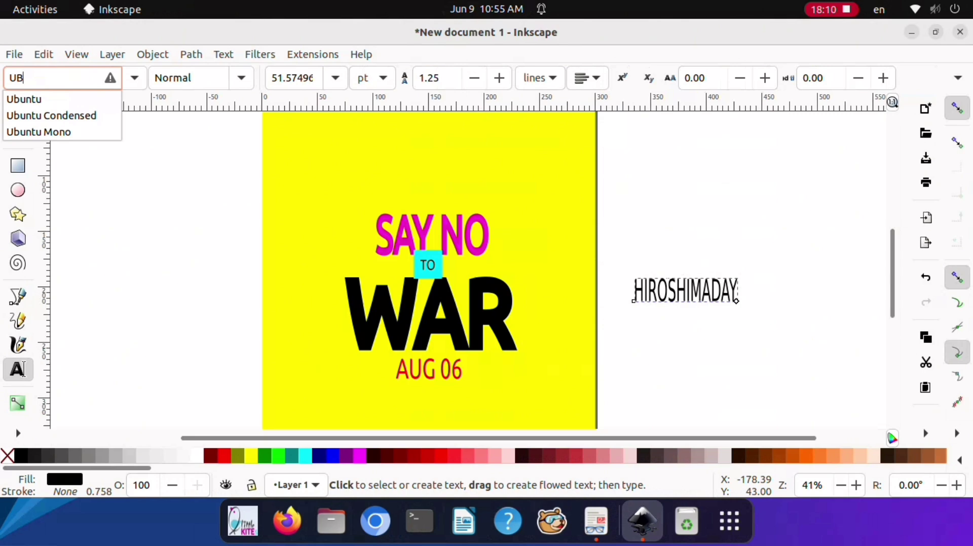
key("Down")
key("Return")
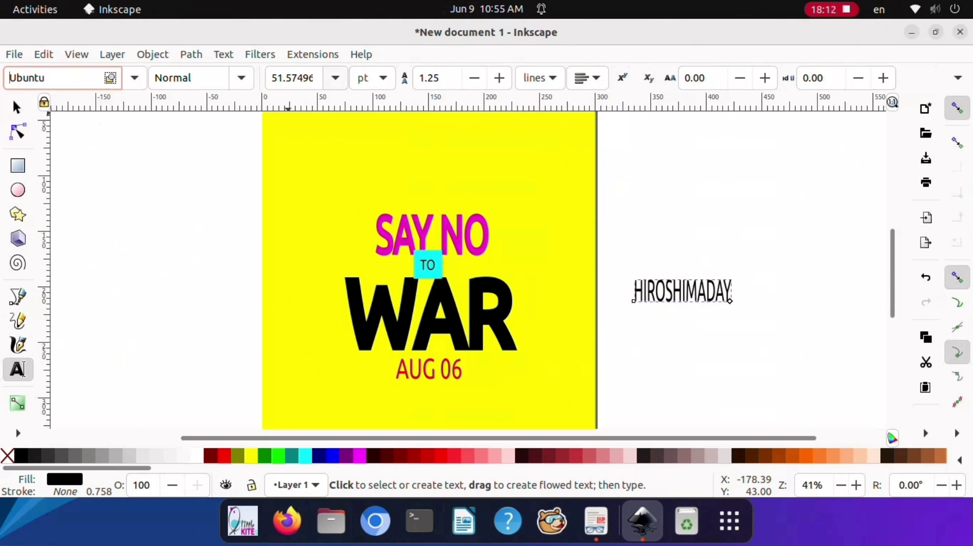
left_click(335, 77)
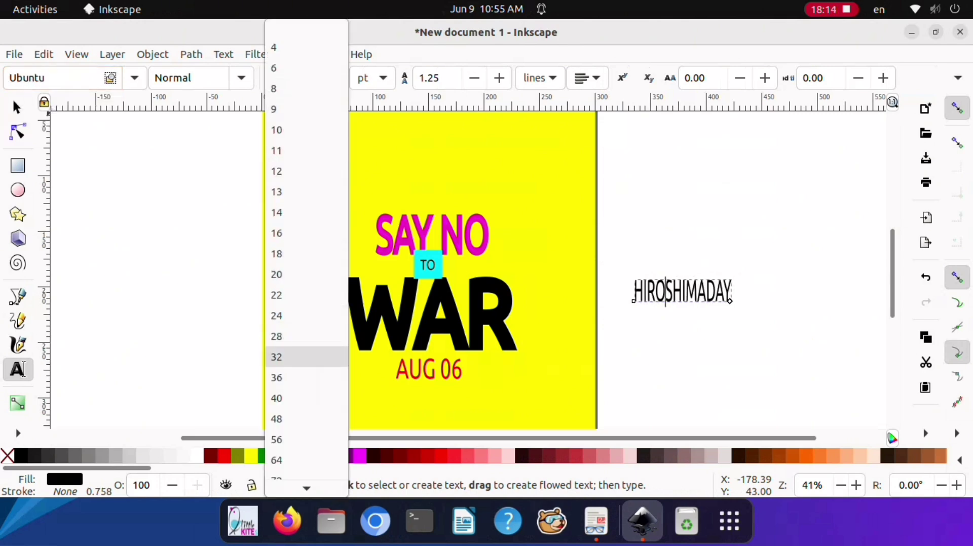
left_click(276, 357)
left_click(17, 107)
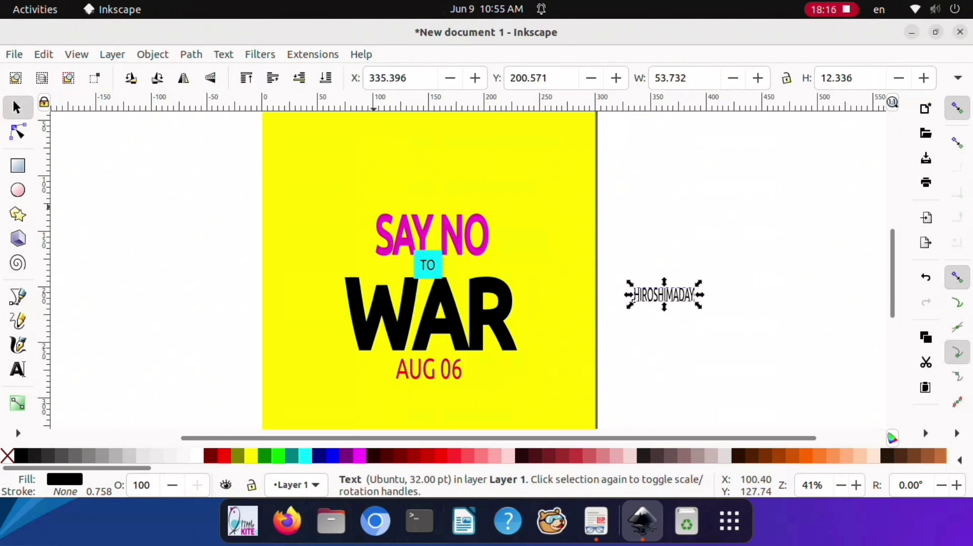
left_click_drag(663, 297, 432, 404)
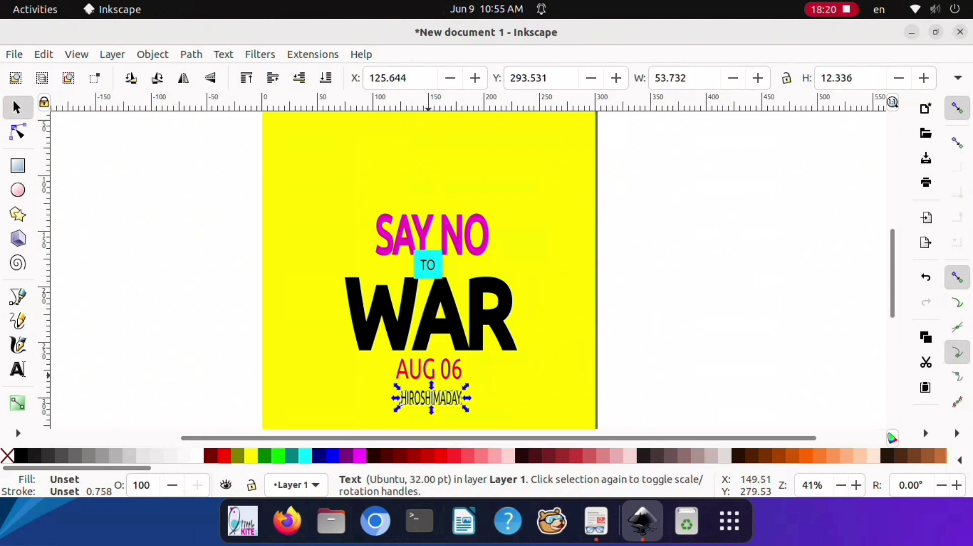
Set the font size of the AUG 06 text to 40 pt.
double_click(431, 376)
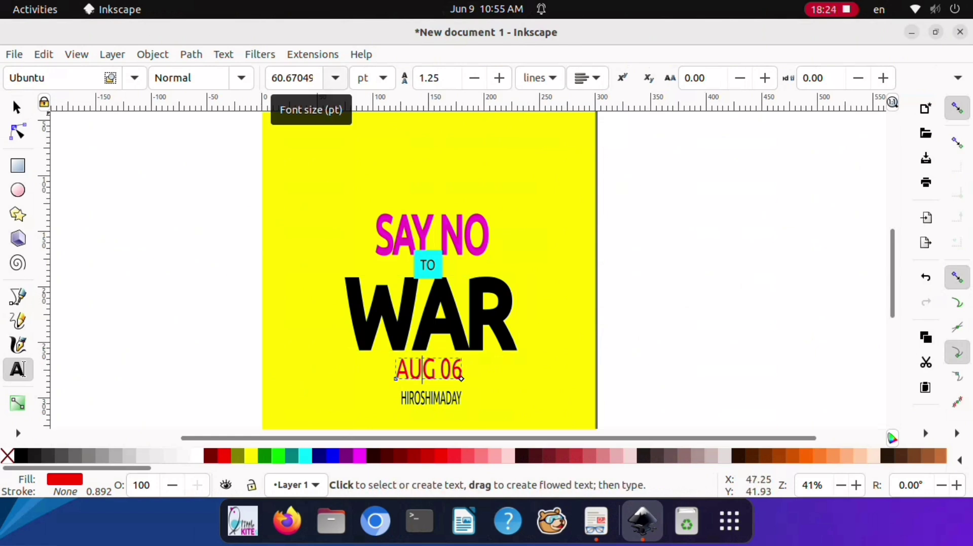
left_click(335, 77)
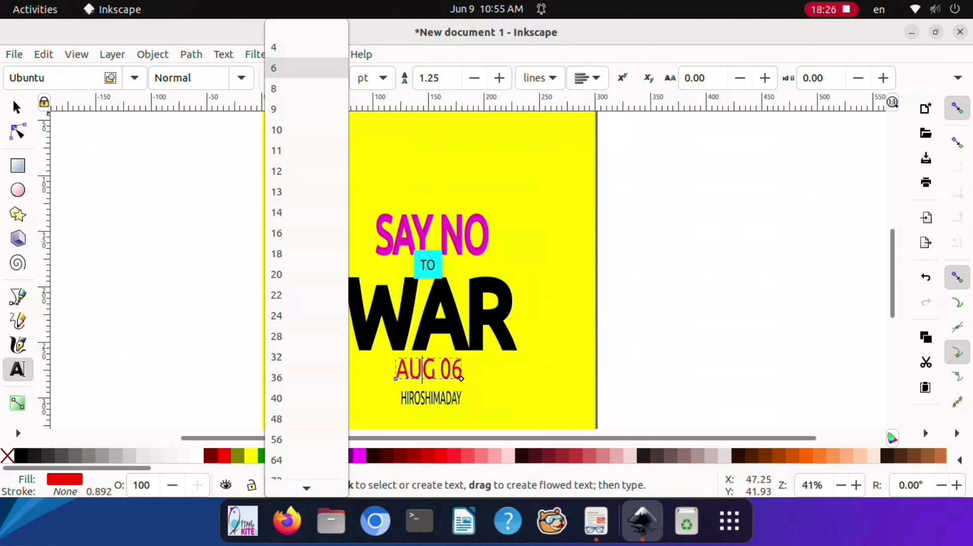
left_click(276, 399)
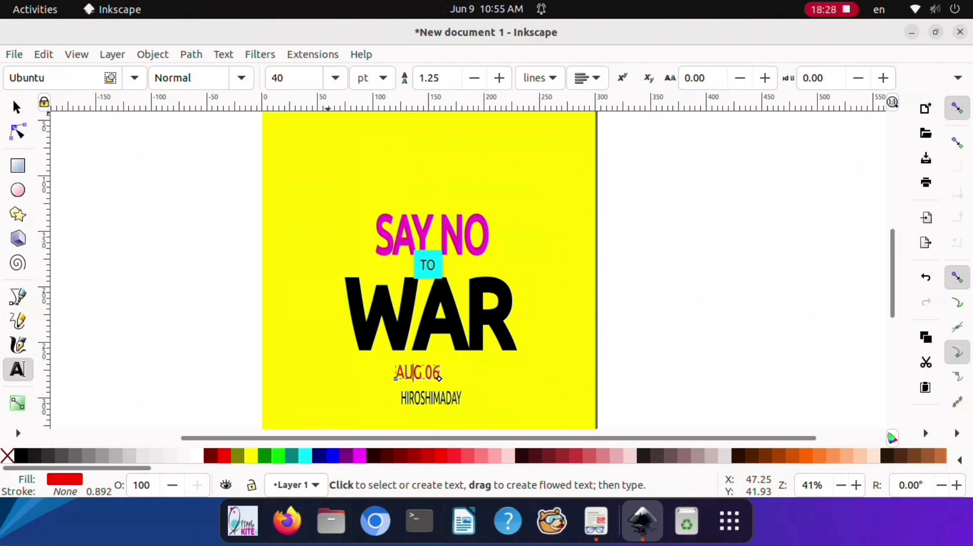
left_click(17, 107)
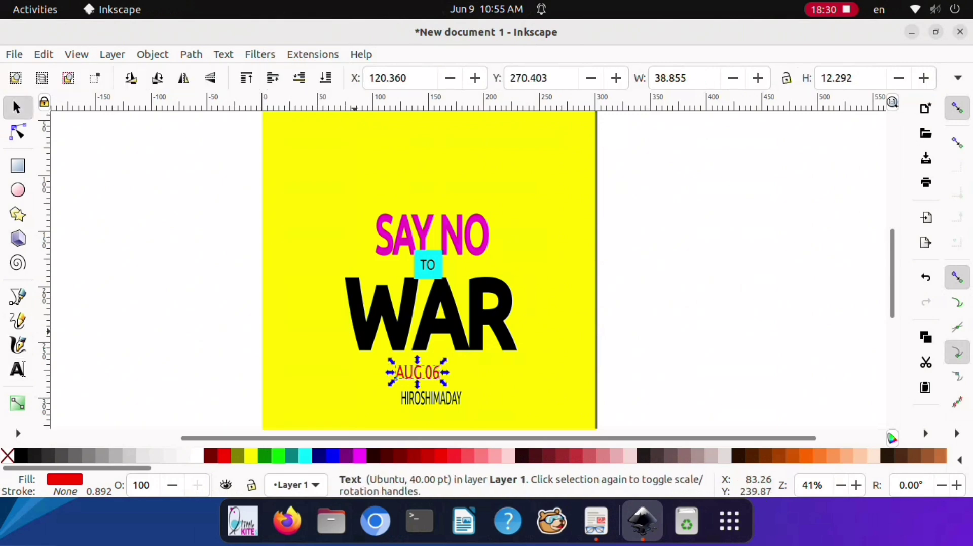
Centre AUG 06 and HIROSHIMADAY below WAR and fill HIROSHIMADAY with dark red.
left_click_drag(396, 379, 448, 403)
left_click(386, 455)
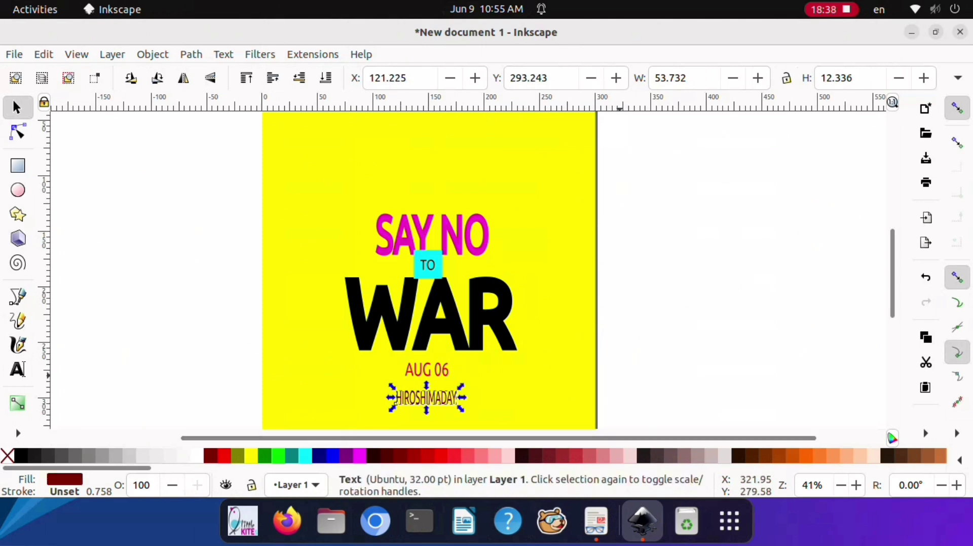
left_click(619, 377)
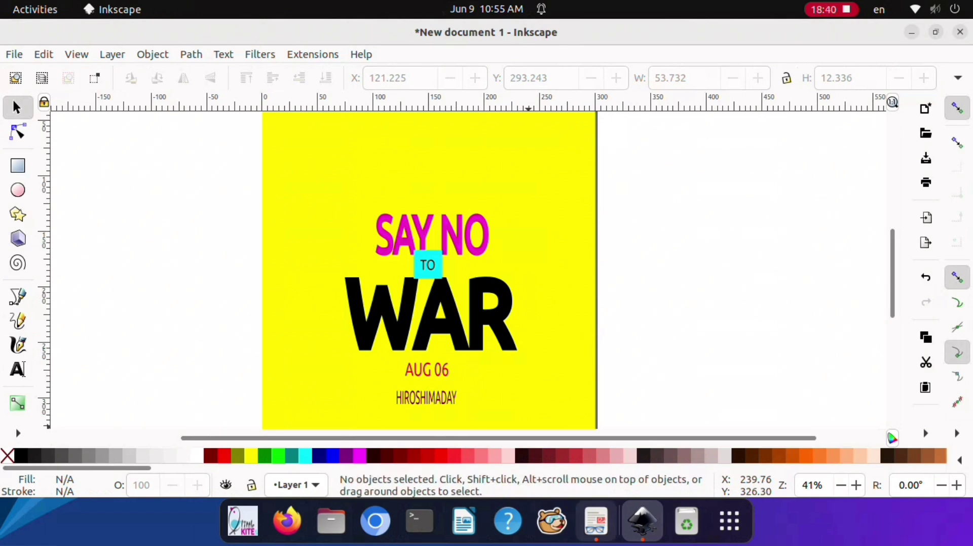
Check the poster reference in Document Viewer, and in Inkscape add a text line of dots about 112 mm long beside the yellow rectangle.
left_click(596, 521)
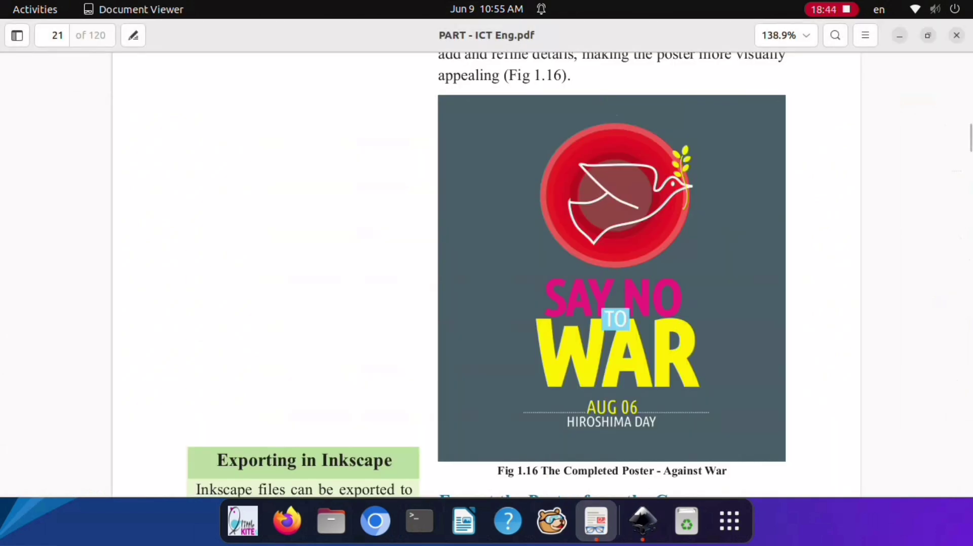
left_click(643, 521)
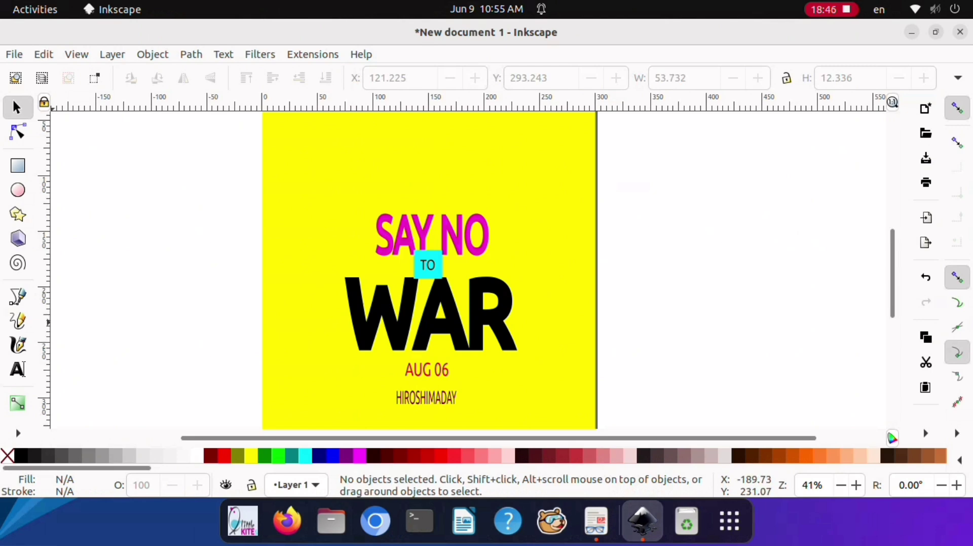
left_click(18, 370)
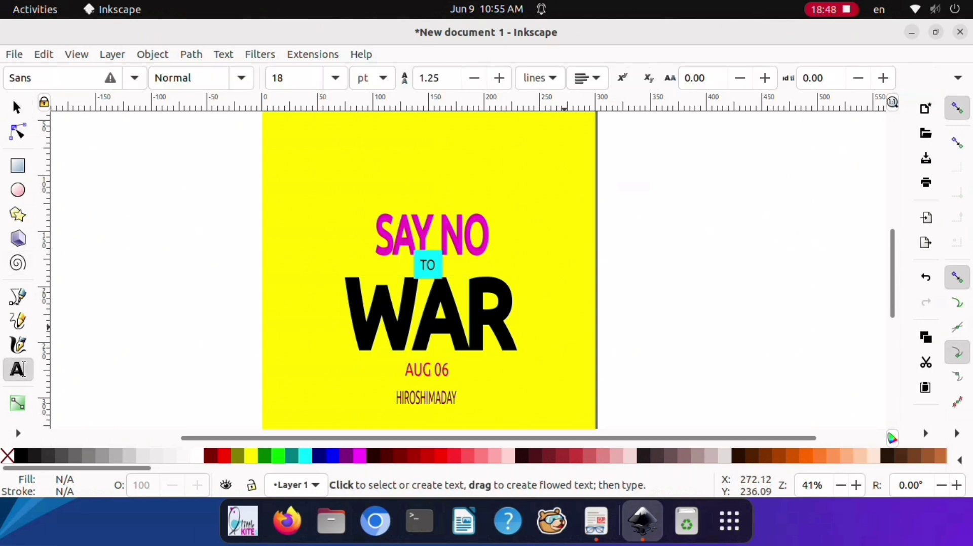
left_click(669, 210)
key("ctrl+v")
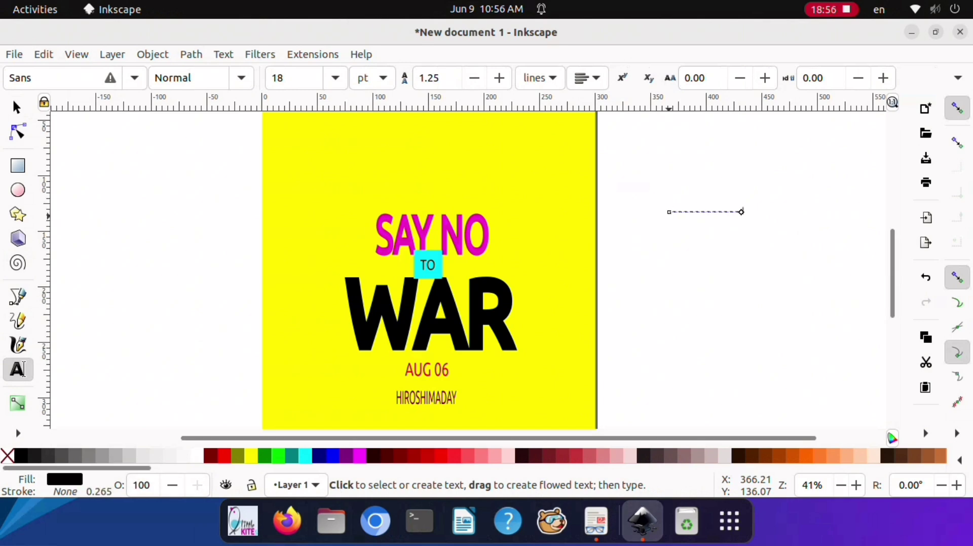
left_click_drag(741, 212, 793, 212)
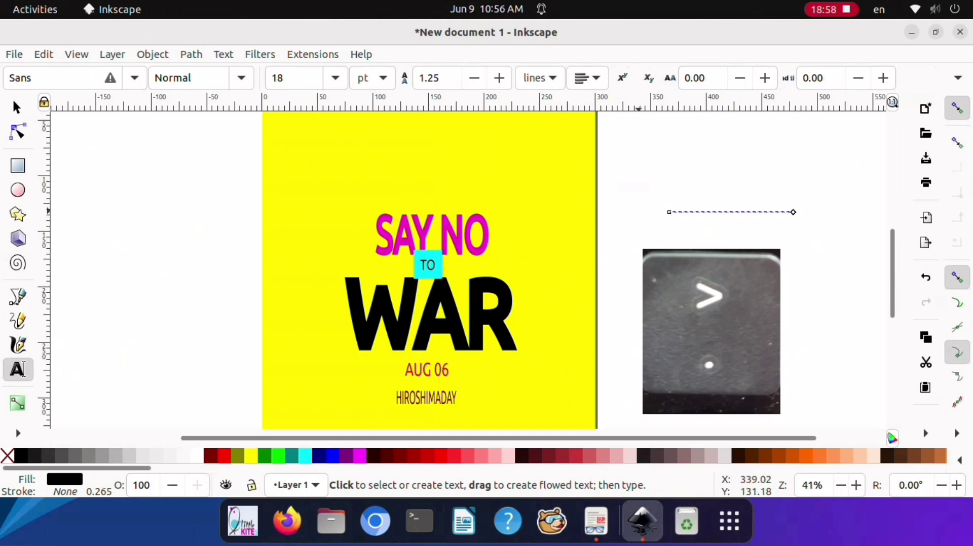
left_click(18, 108)
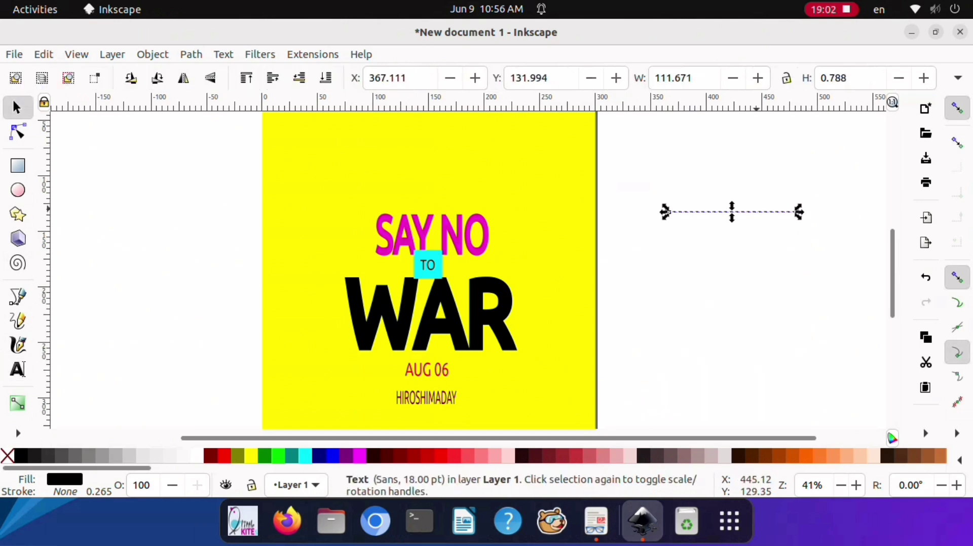
Duplicate the dotted line, place the copy to the left of AUG 06 and shorten it to about 83 mm.
right_click(763, 212)
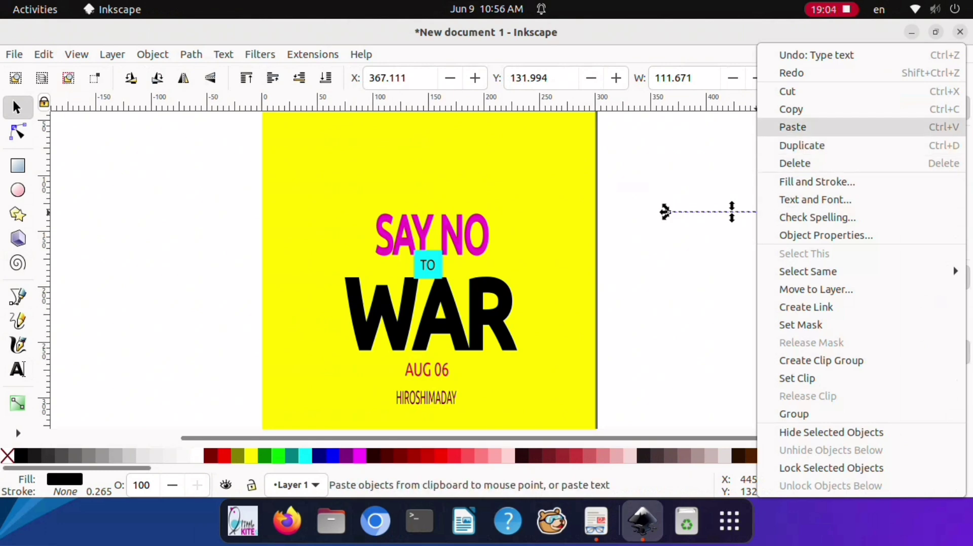
left_click(801, 145)
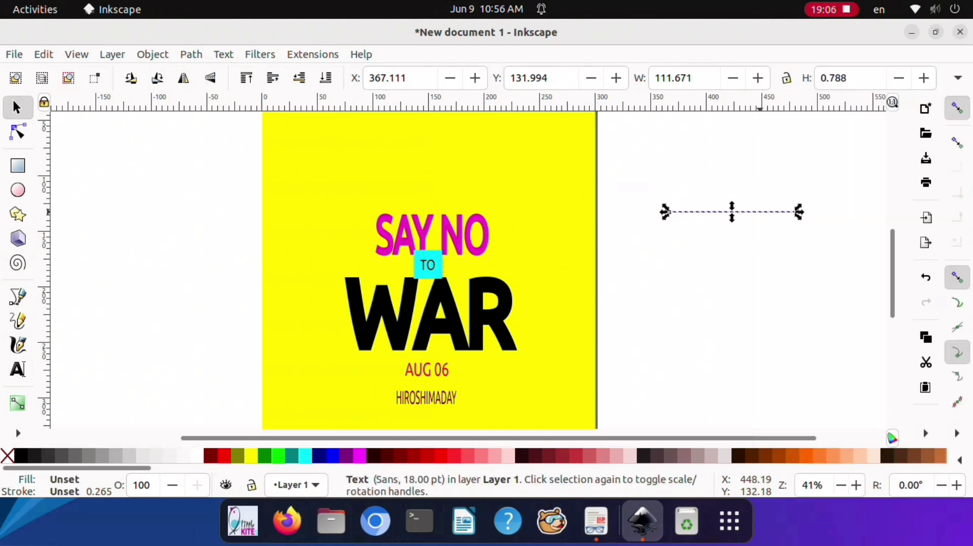
left_click_drag(764, 213, 368, 380)
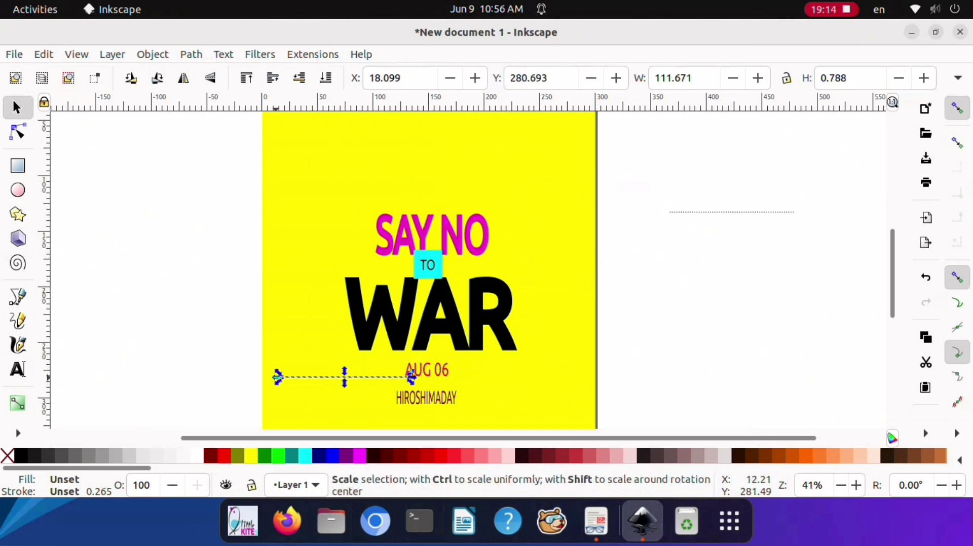
left_click_drag(278, 377, 309, 377)
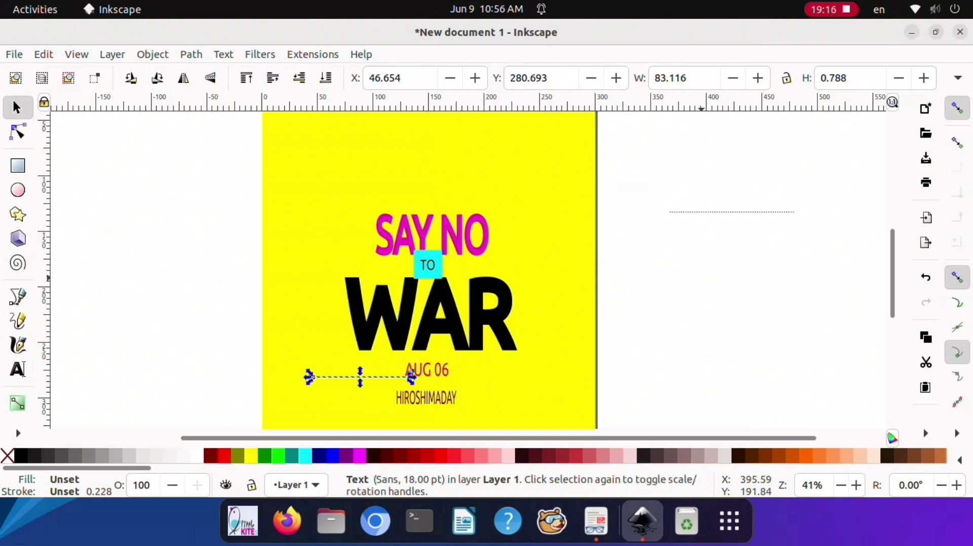
Place the original dotted line to the right of AUG 06 and shorten it to about 90 mm.
left_click(734, 213)
left_click_drag(733, 214, 512, 378)
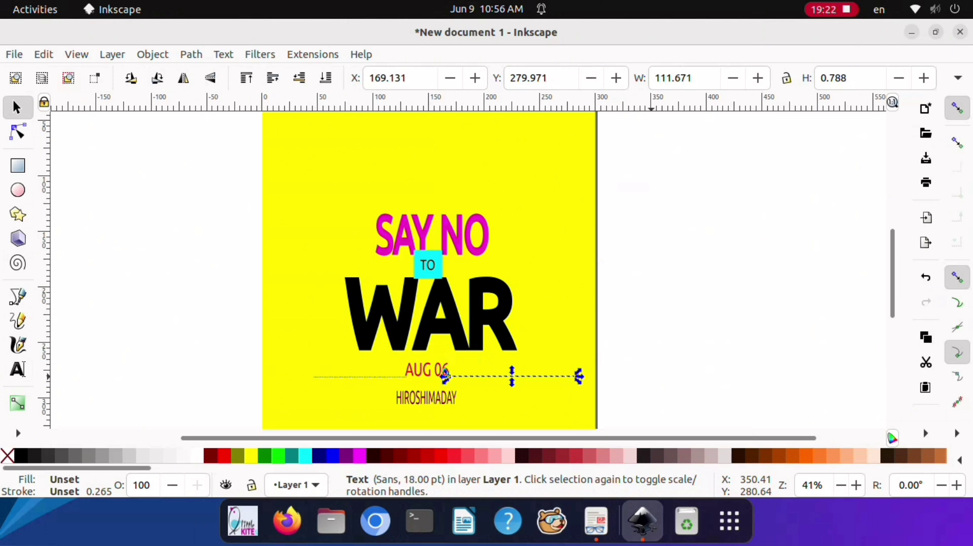
key("plus")
key("plus")
key("plus")
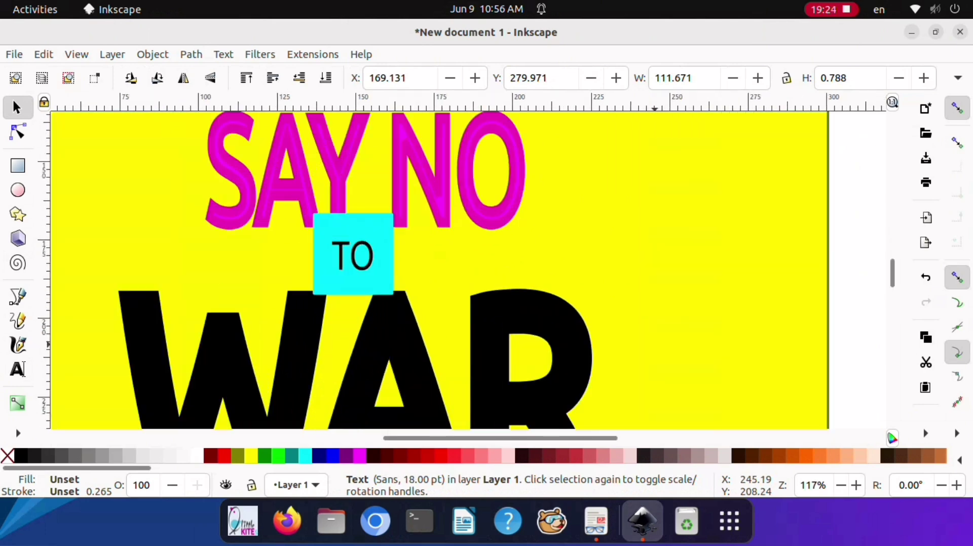
scroll(439, 270, "down", 5)
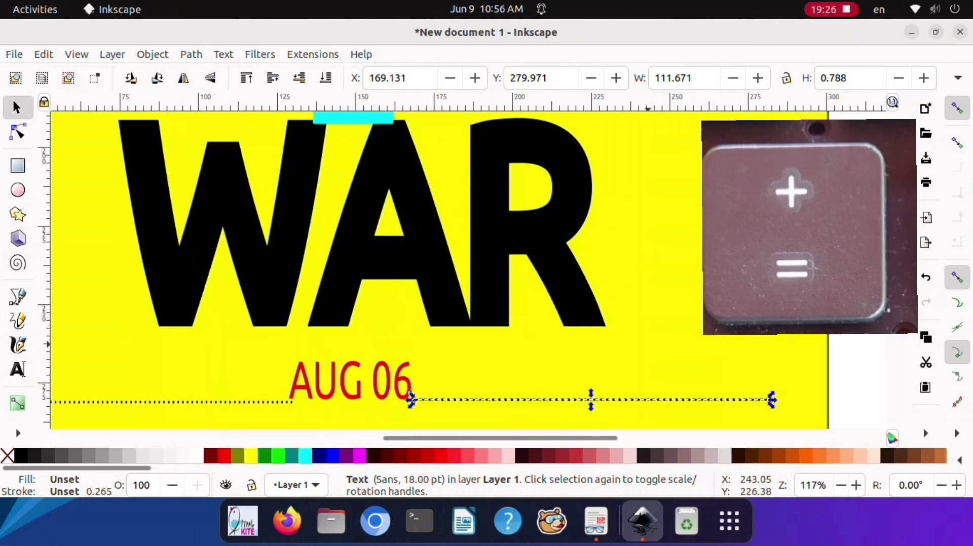
scroll(439, 270, "down", 3)
scroll(468, 270, "left", 5)
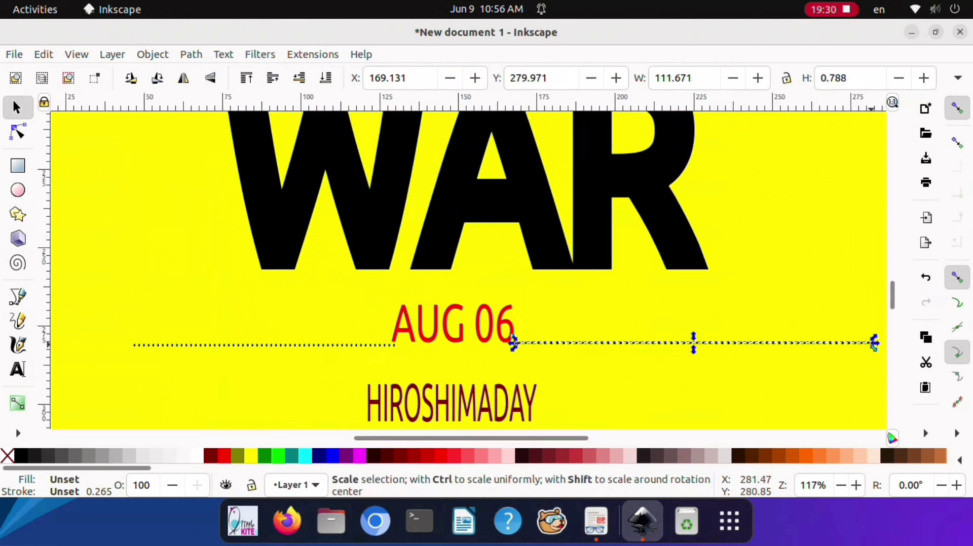
left_click_drag(875, 343, 803, 343)
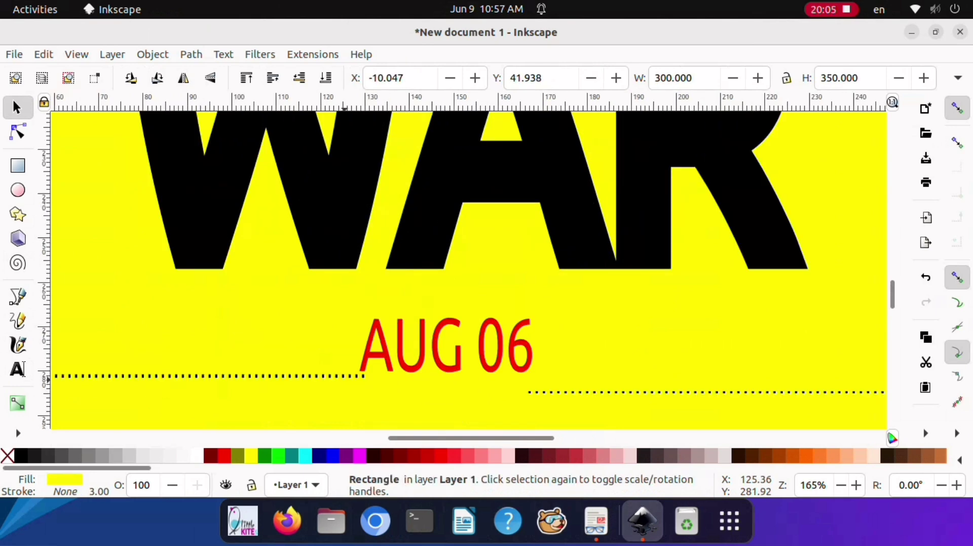
Lower the dotted line left of AUG 06 to about Y 285 mm and open the Align and Distribute dialog.
left_click(370, 376)
mouse_move(343, 376)
left_mouse_down()
mouse_move(364, 389)
mouse_move(342, 395)
left_mouse_up()
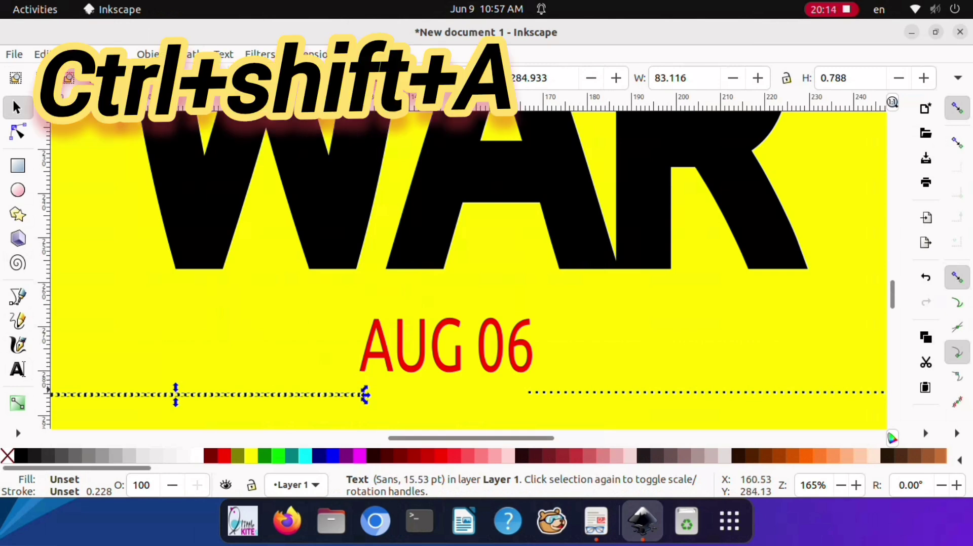
left_click(500, 390, "ctrl+shift")
key("ctrl+shift+a")
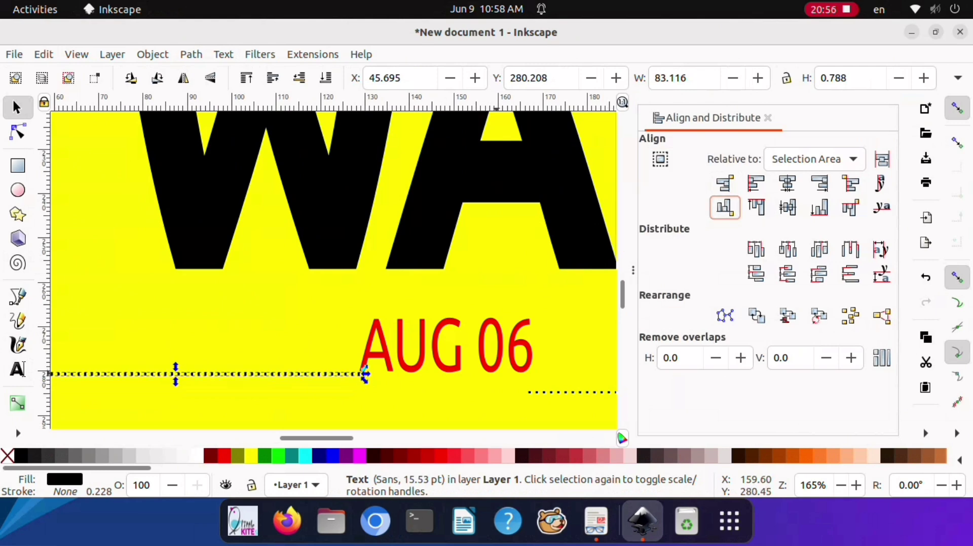
Raise the dotted line right of AUG 06 to about Y 279.7 mm by repeatedly aligning its bottom edge to the anchor's top edge.
left_click(547, 393)
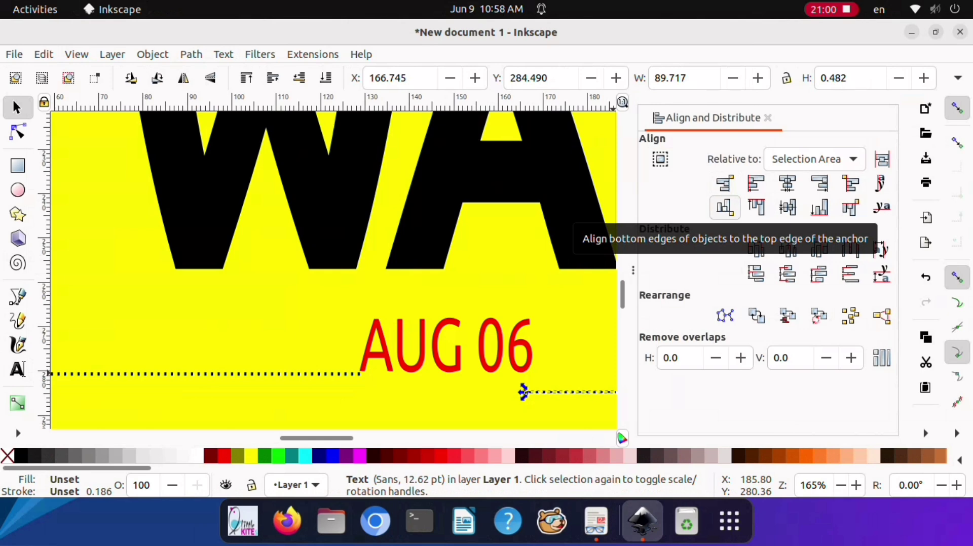
left_click(725, 207)
left_click(725, 207)
left_click(725, 207)
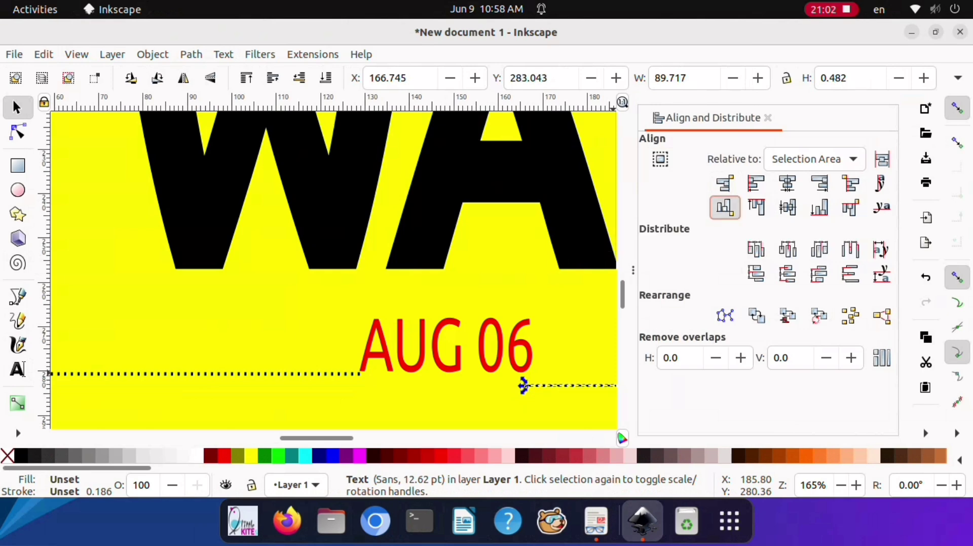
left_click(725, 207)
left_click(725, 207)
left_click(724, 207)
left_click(724, 207)
left_click(725, 207)
left_click(725, 207)
left_click(725, 207)
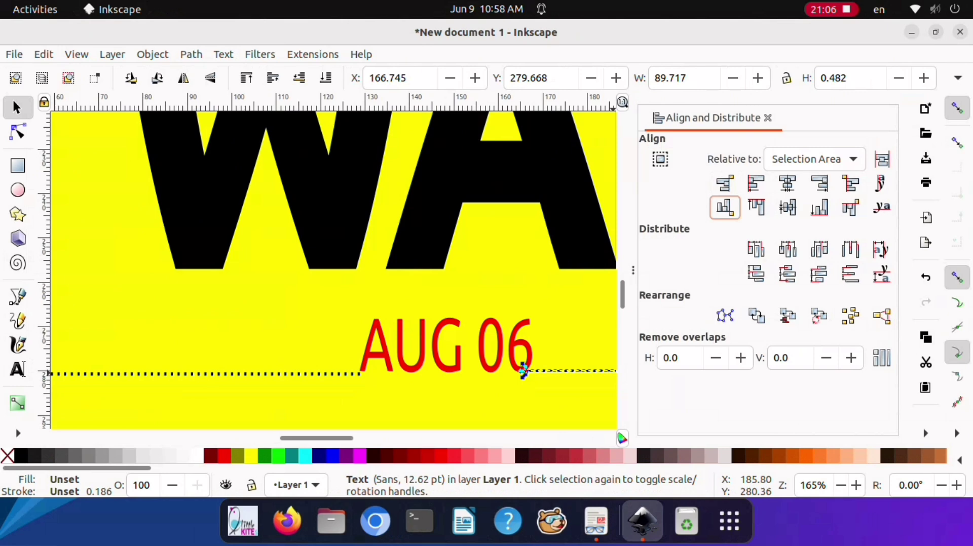
left_click(767, 118)
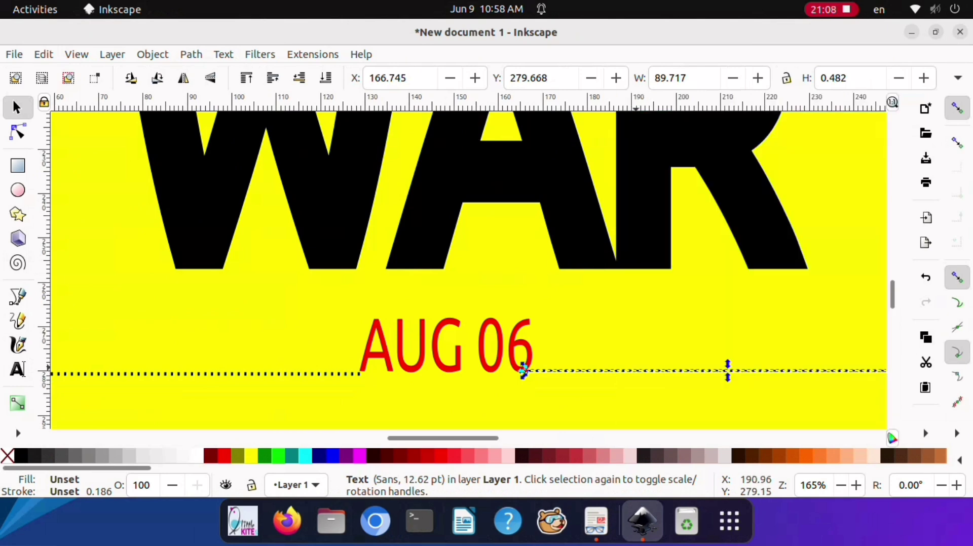
key("minus")
key("minus")
key("minus")
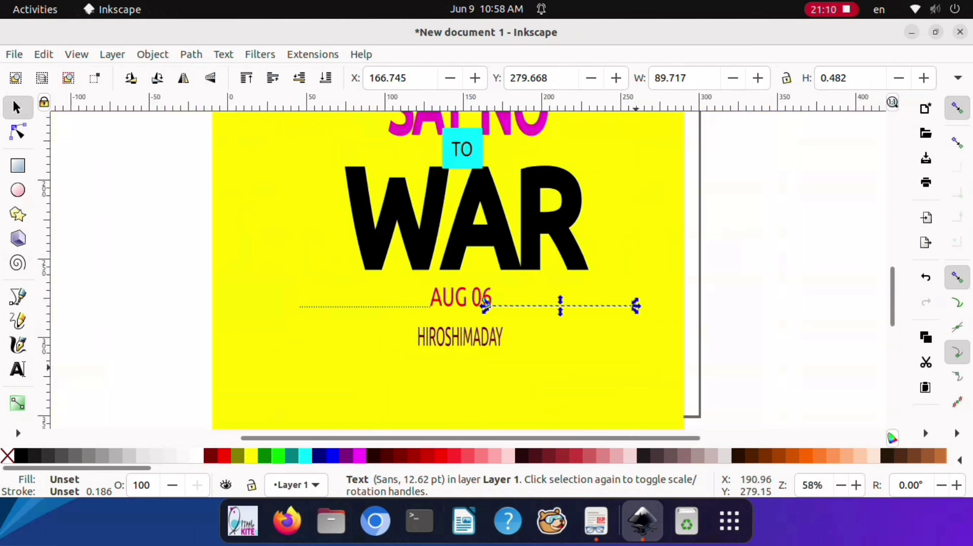
key("minus")
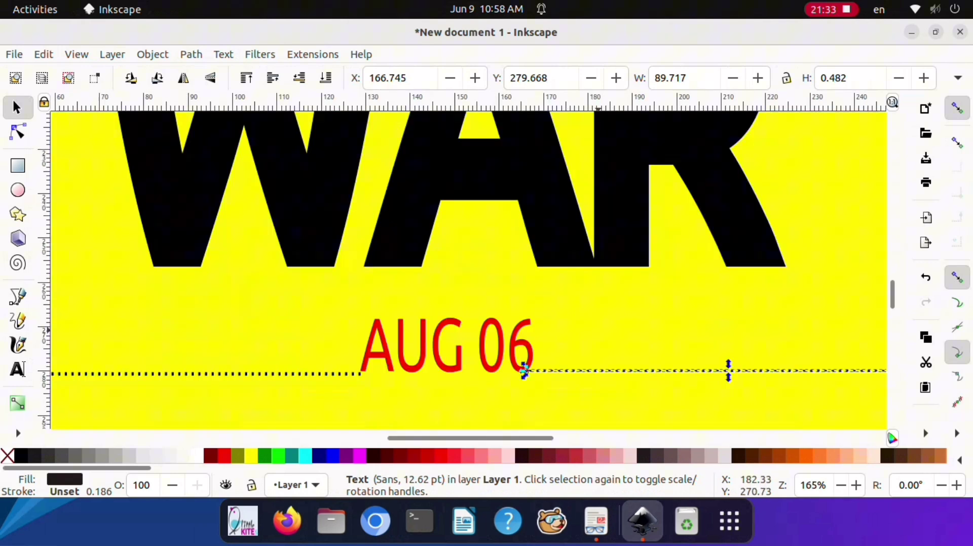
Move the yellow background rectangle so its corners snap to the page corners, at X 0 and Y 0.
left_click(617, 319)
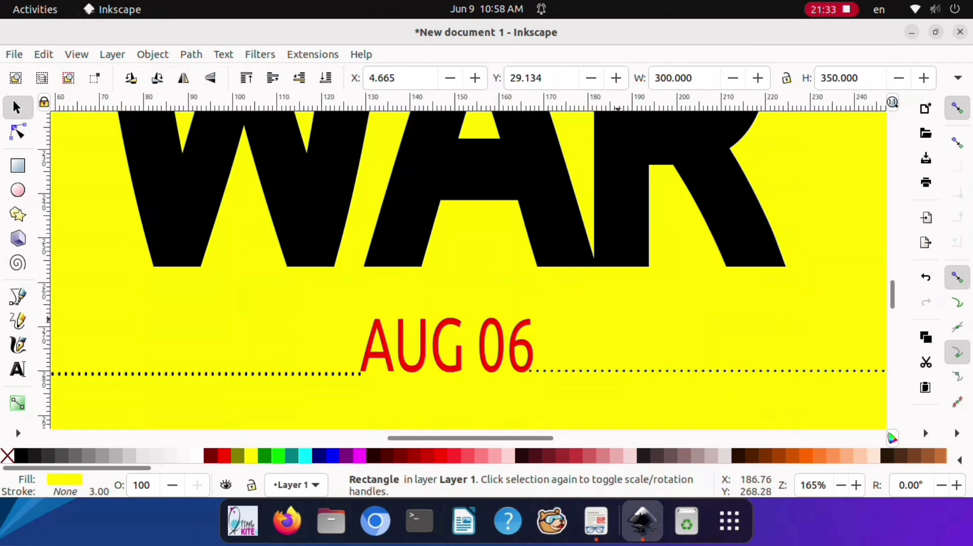
key("minus")
key("minus")
key("minus")
key("minus")
key("minus")
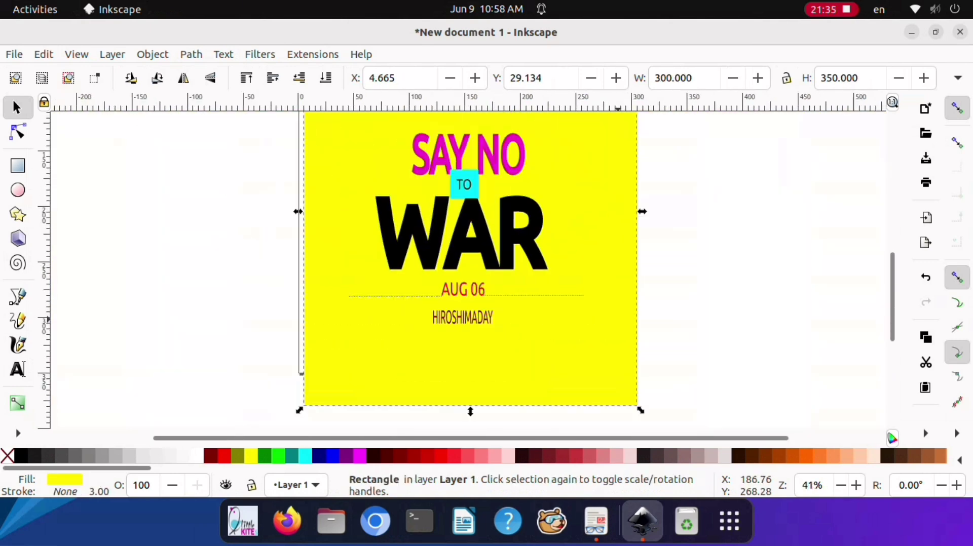
key("minus")
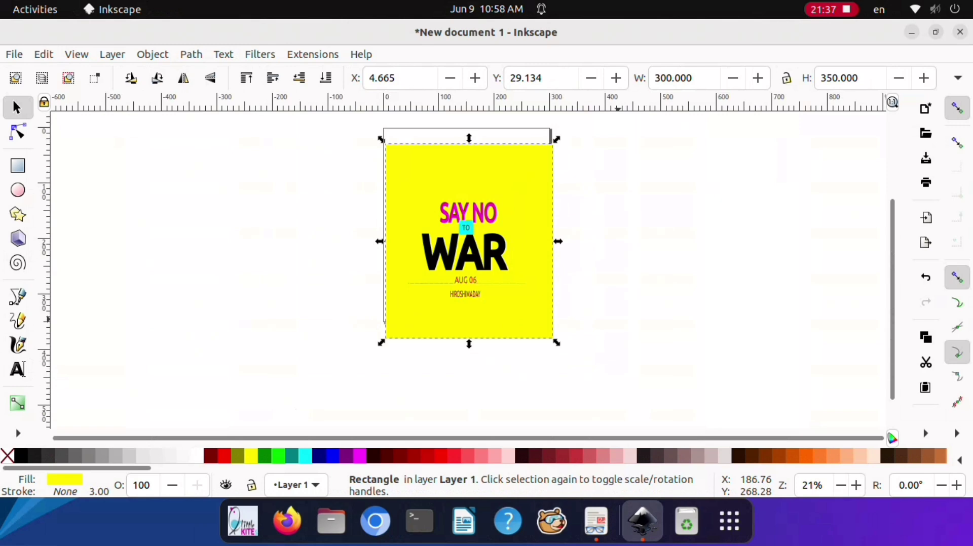
left_click_drag(512, 218, 513, 200)
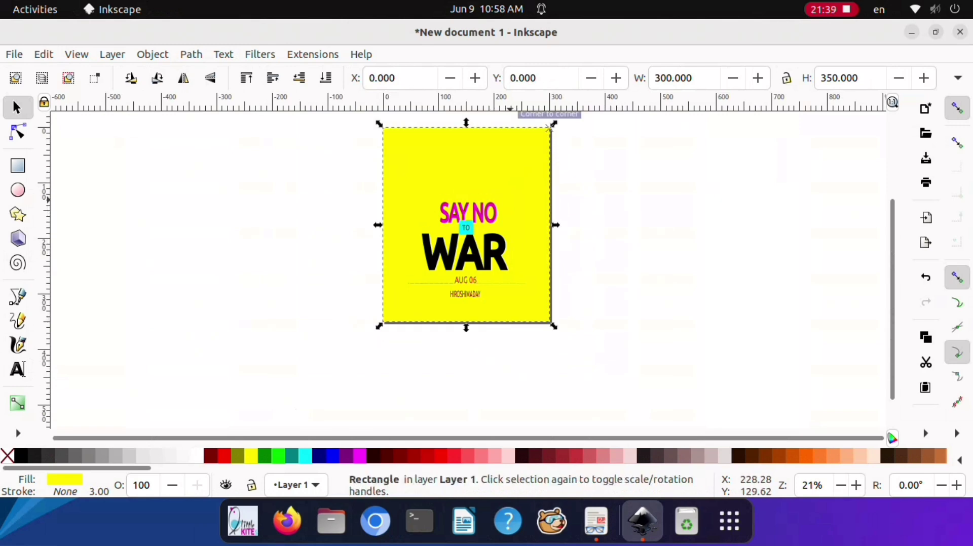
left_click(643, 251)
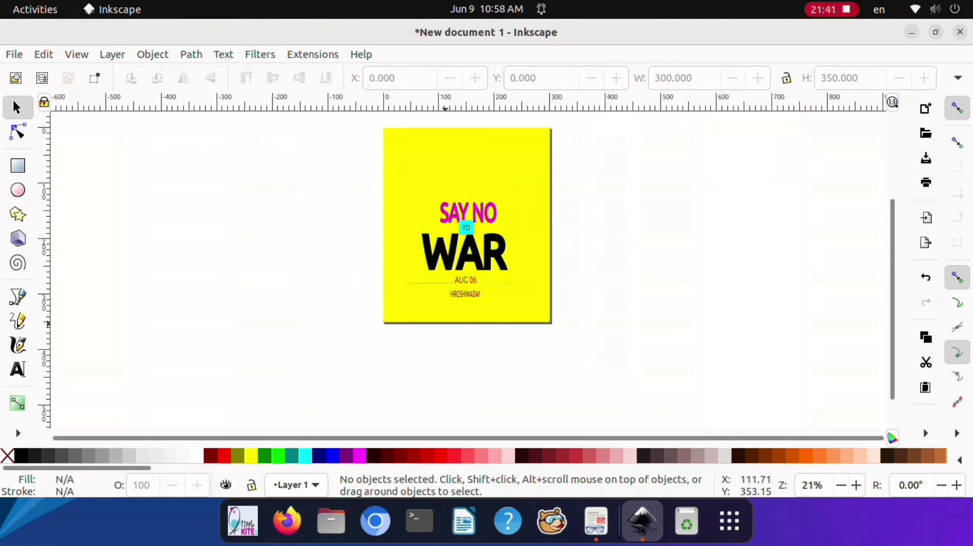
Centre SAY NO, the TO group, WAR, AUG 06 and HIROSHIMADAY together on the vertical axis, relative to the selection area.
key("plus")
key("plus")
key("plus")
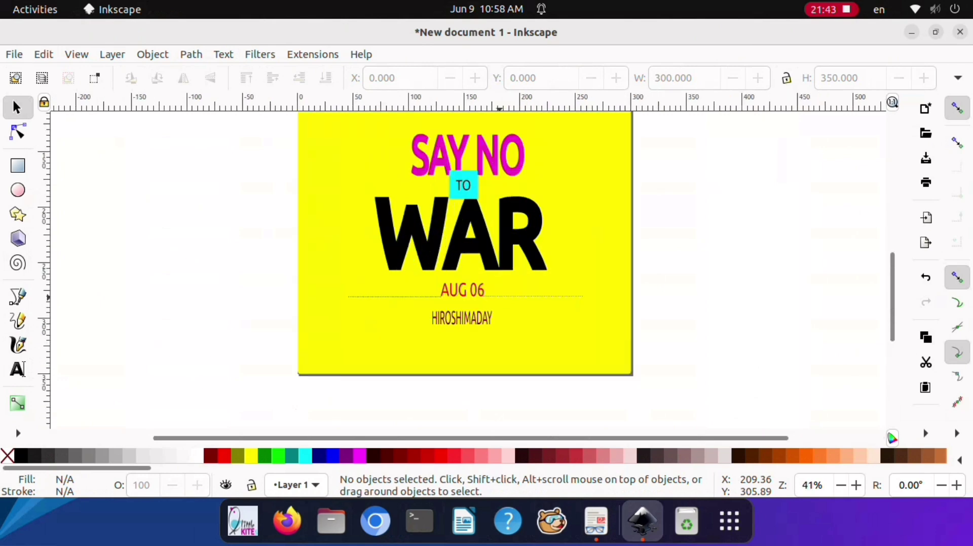
scroll(573, 271, "up", 3)
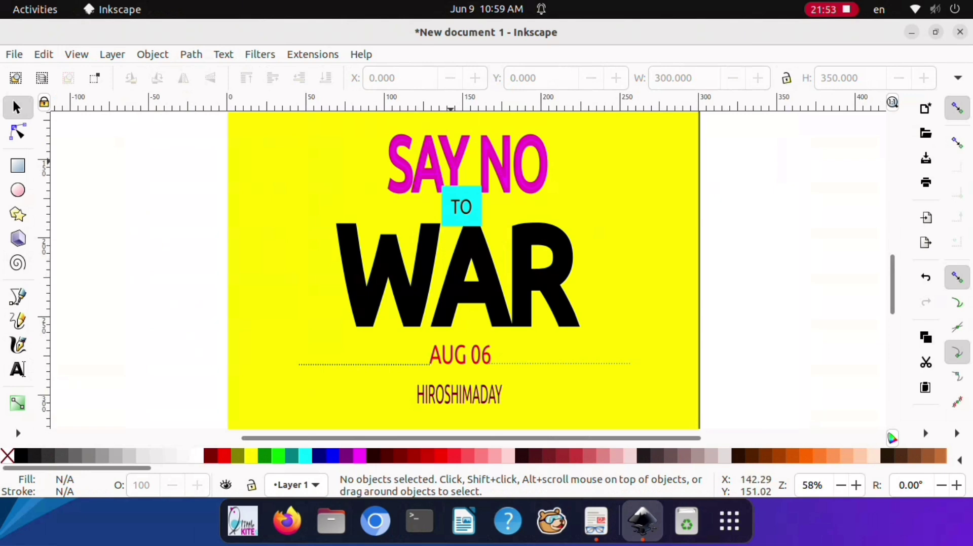
left_click(467, 197)
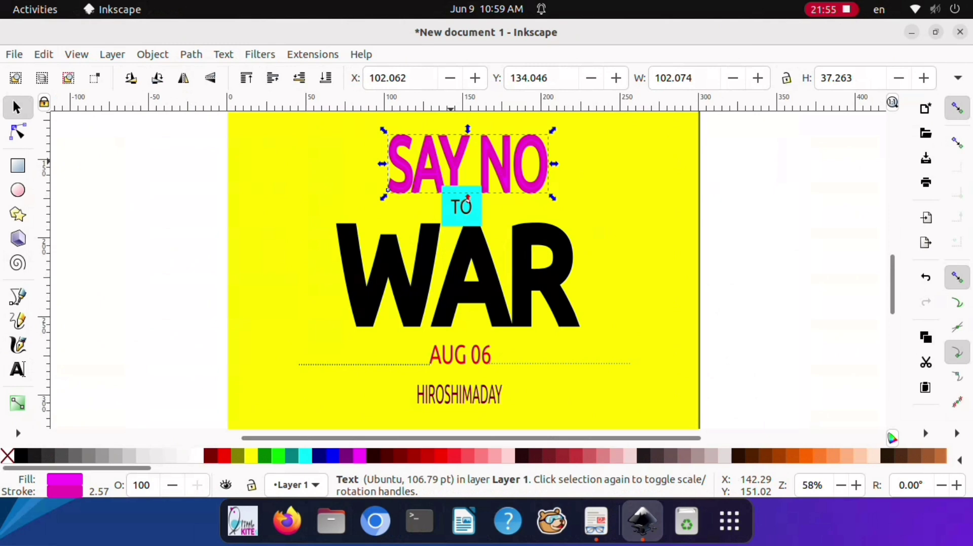
left_click(451, 211)
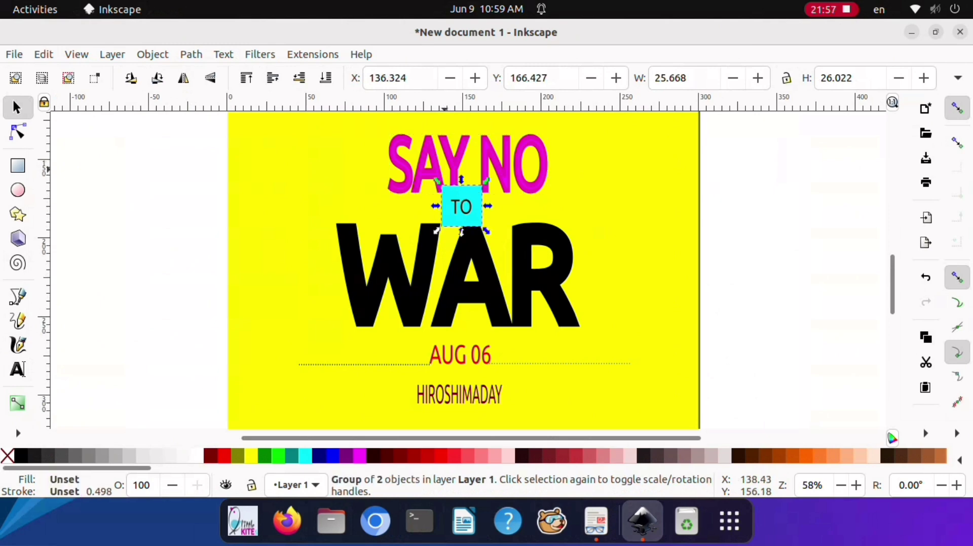
left_click(467, 197)
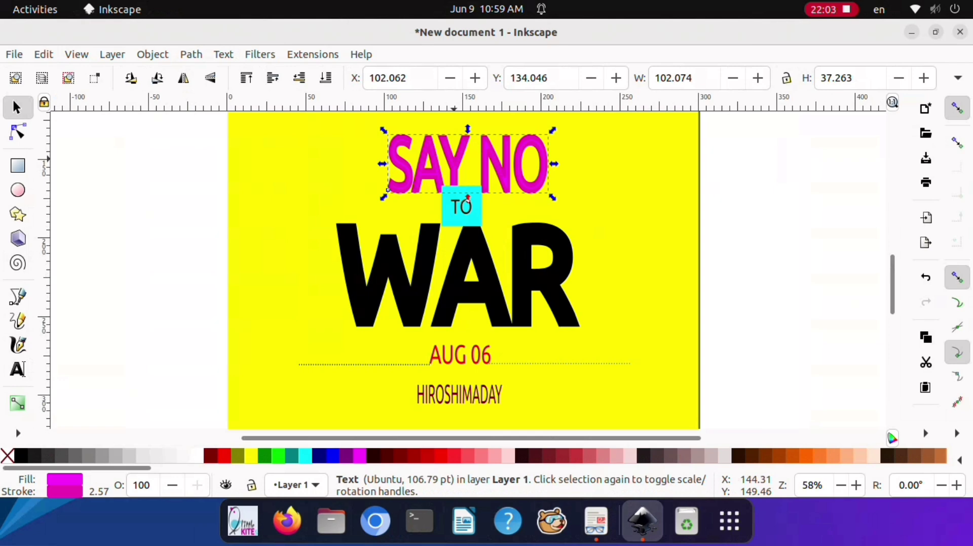
left_click(467, 199, "shift")
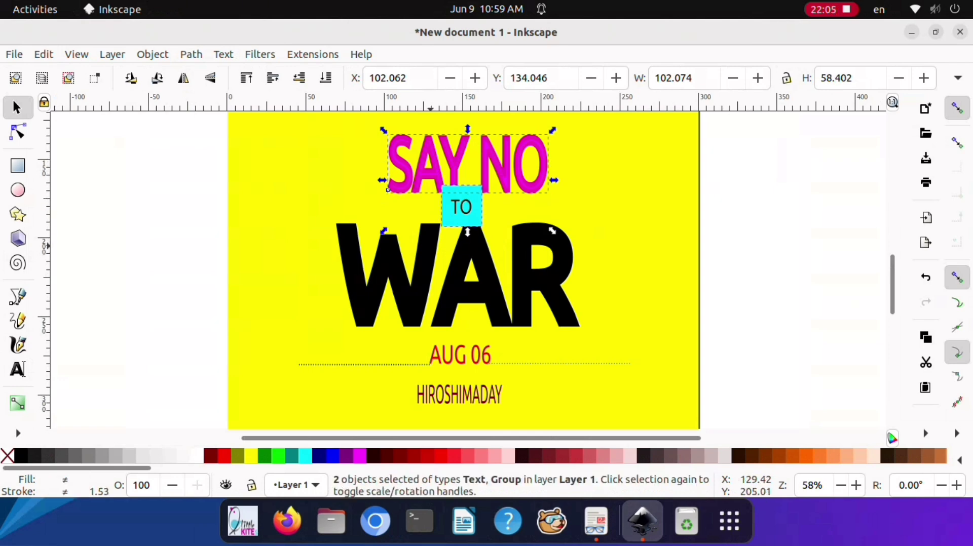
left_click(451, 293, "shift")
left_click(452, 361, "shift")
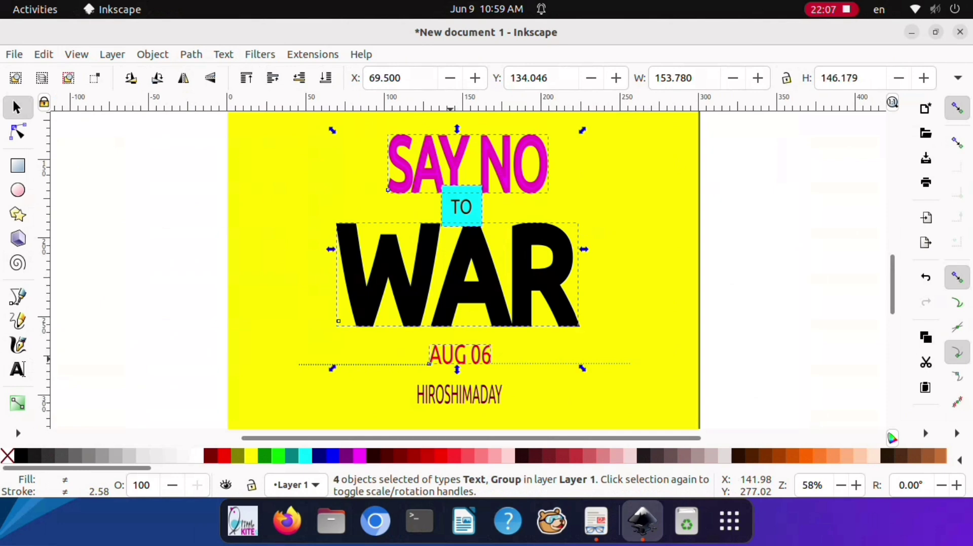
left_click(461, 400, "shift")
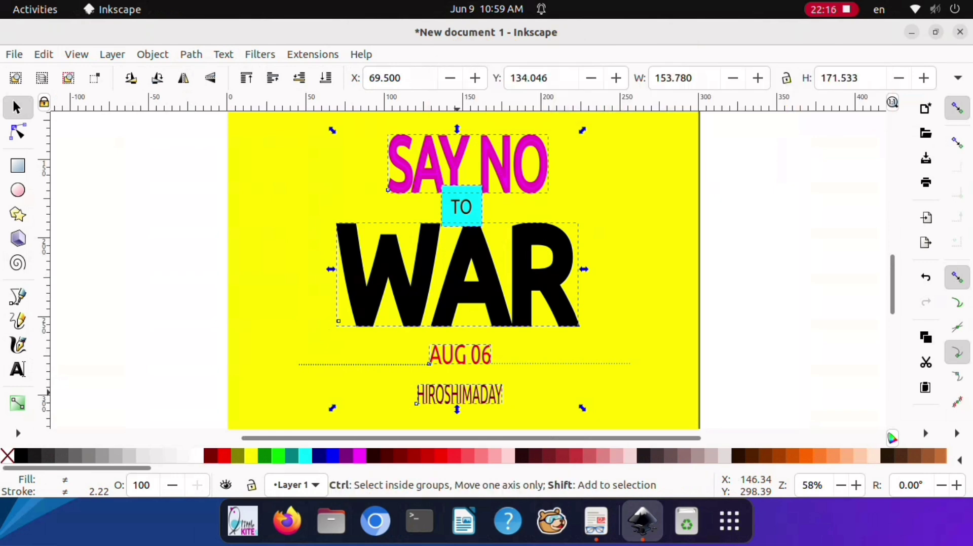
key("ctrl+shift+a")
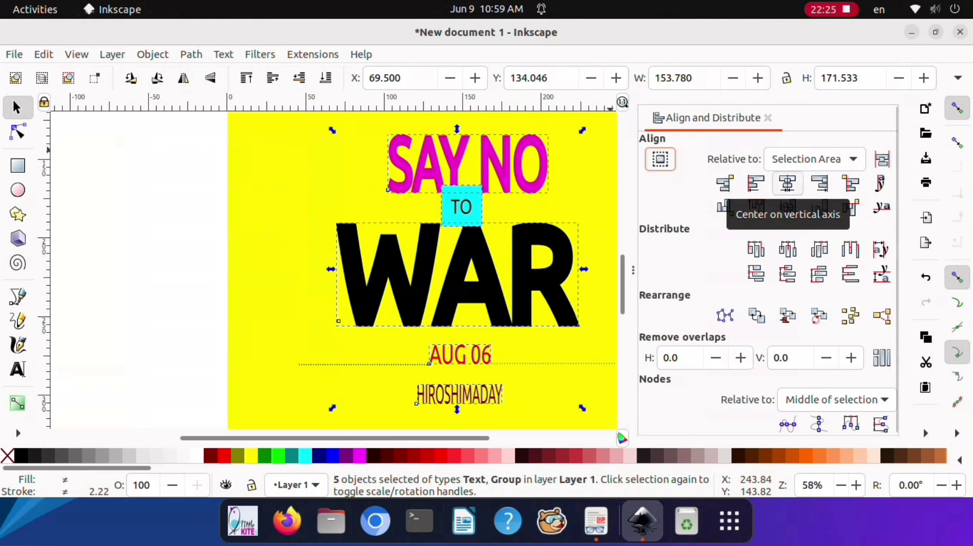
left_click(787, 183)
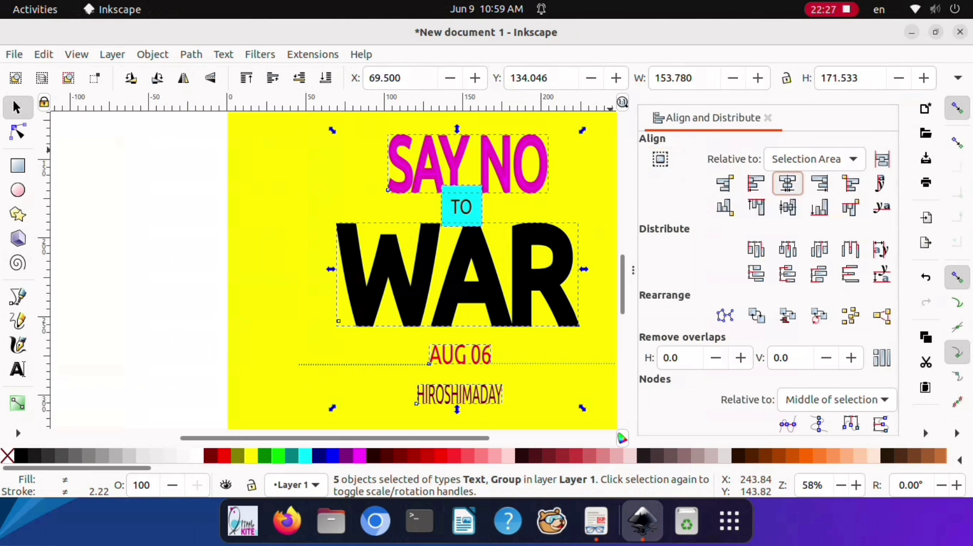